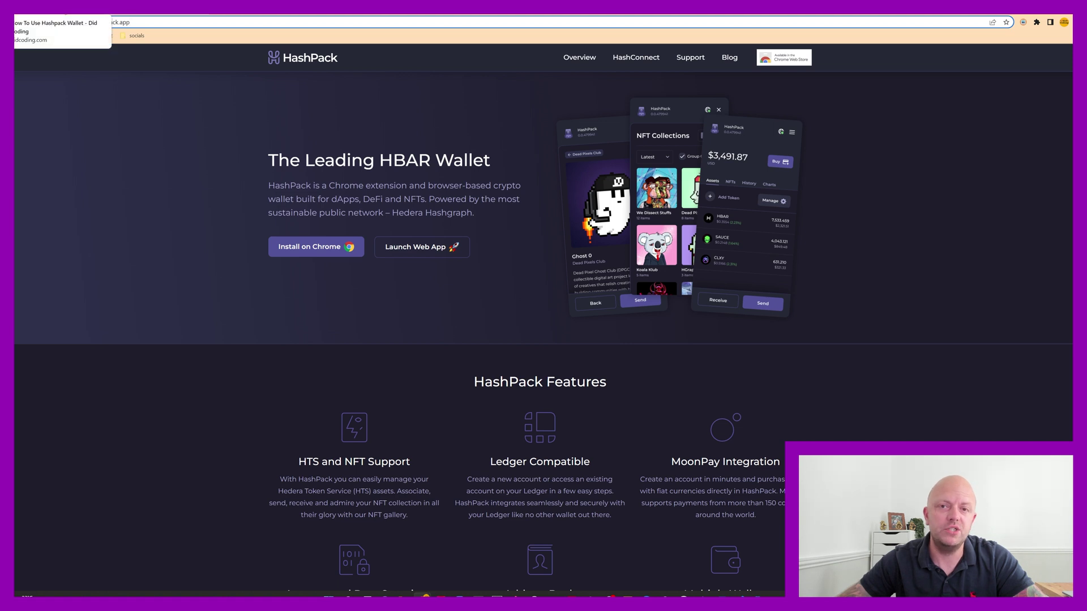
Step: Switch to the didcoding.com HashPack tutorial tab
left_click(63, 7)
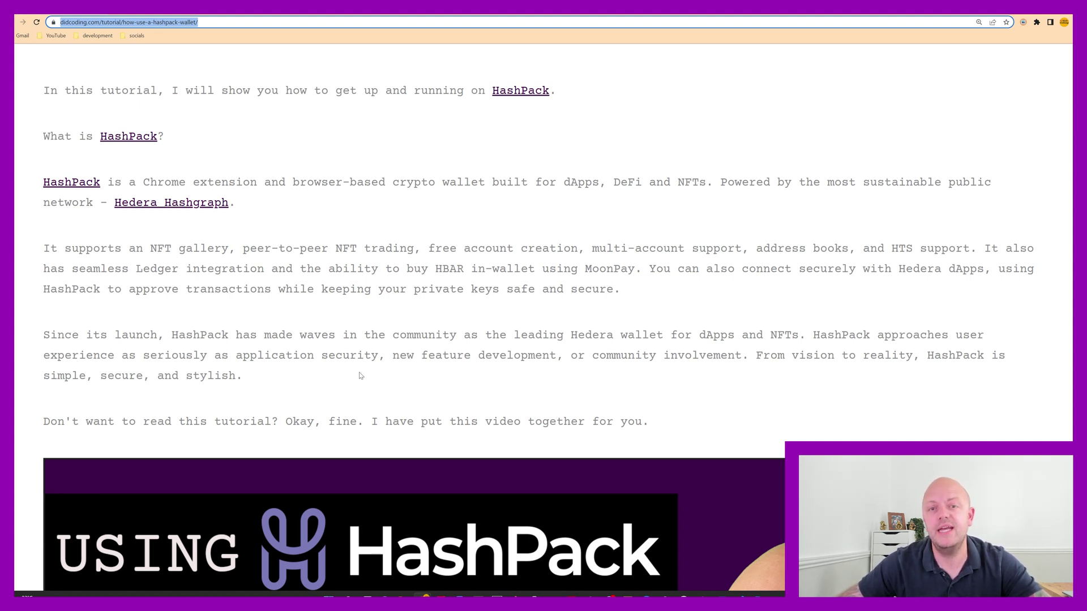
Step: Scroll the tutorial past the video to the Syllabus and 'Installing a Google Chrome extension' sections
scroll(393, 375, "down", 1)
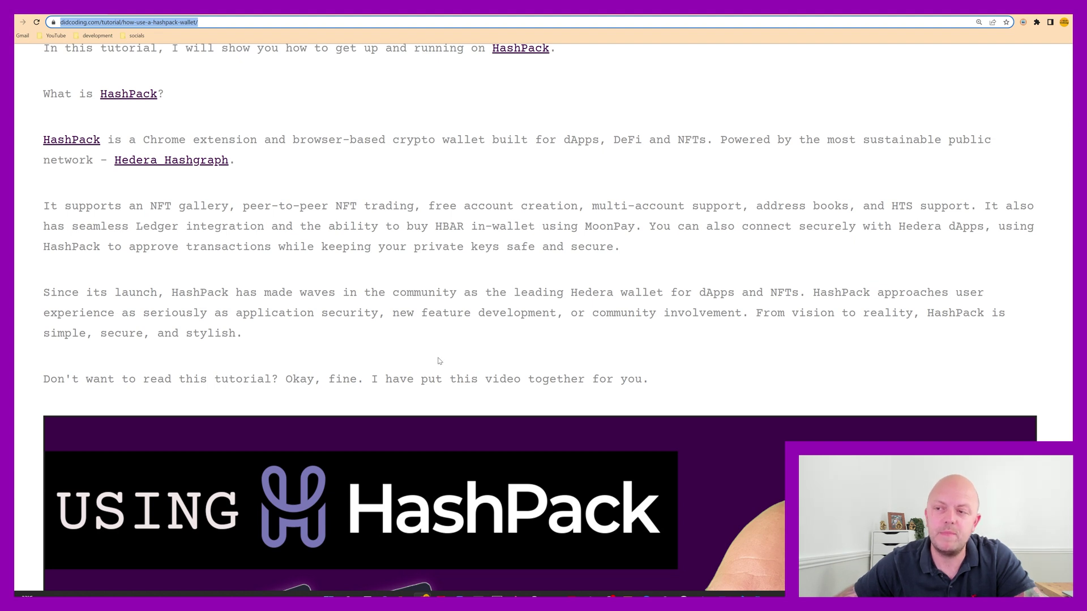
scroll(457, 344, "down", 1)
scroll(457, 344, "down", 2)
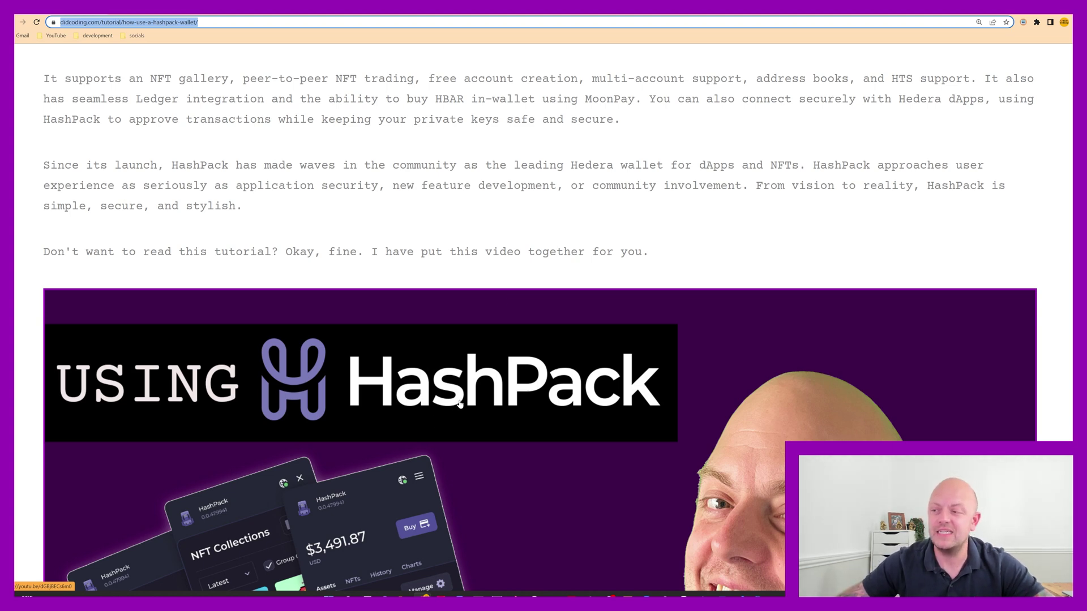
scroll(420, 401, "down", 10)
scroll(447, 394, "down", 4)
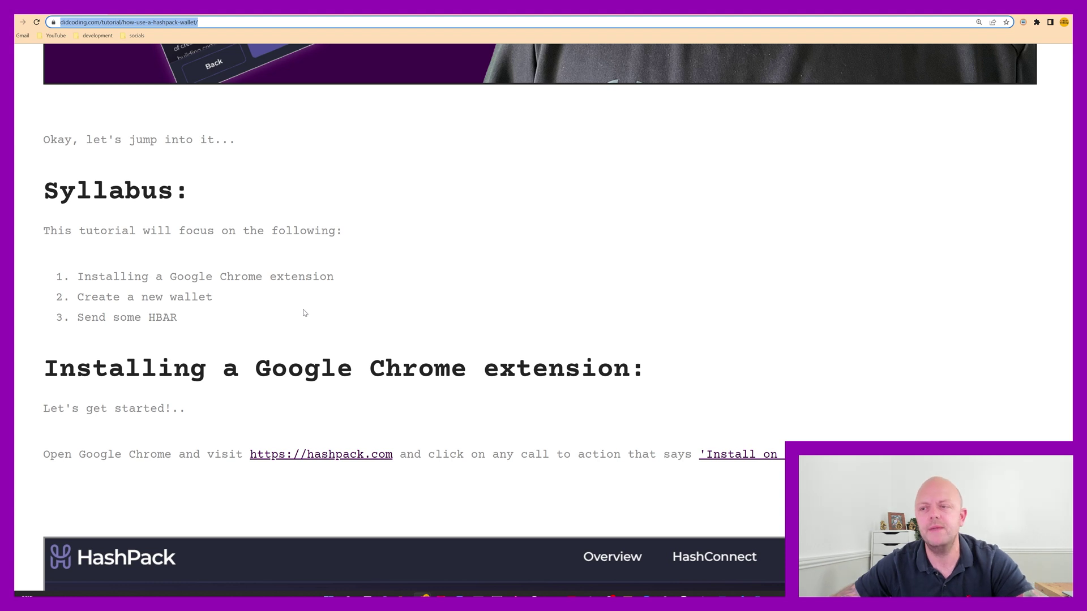
scroll(308, 309, "down", 2)
scroll(308, 310, "down", 1)
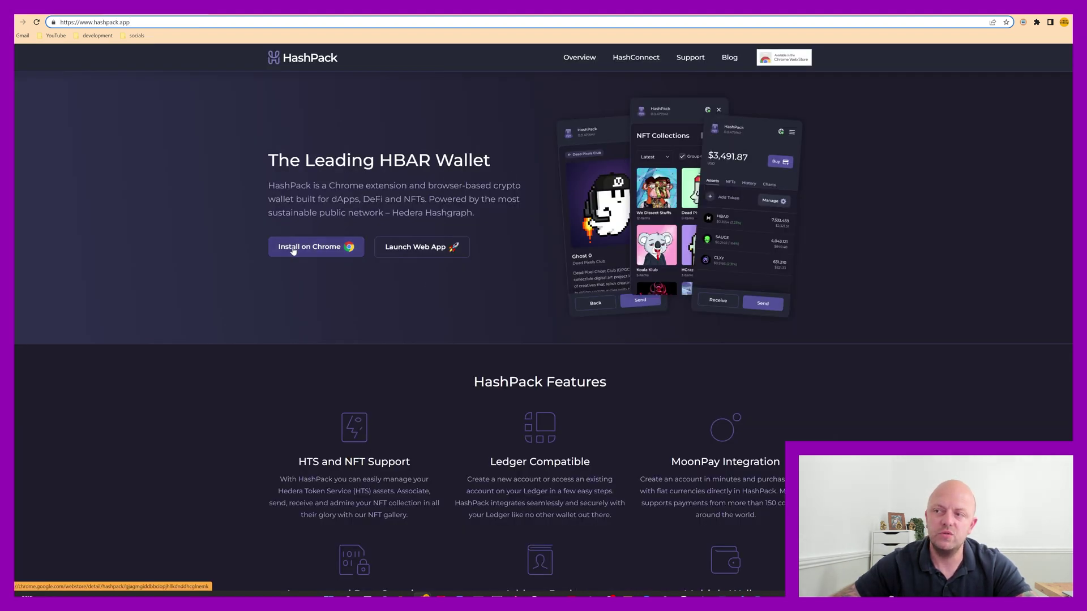
Step: Open the Hashpack Chrome Web Store listing from hashpack.app's Install on Chrome button
scroll(835, 127, "down", 10)
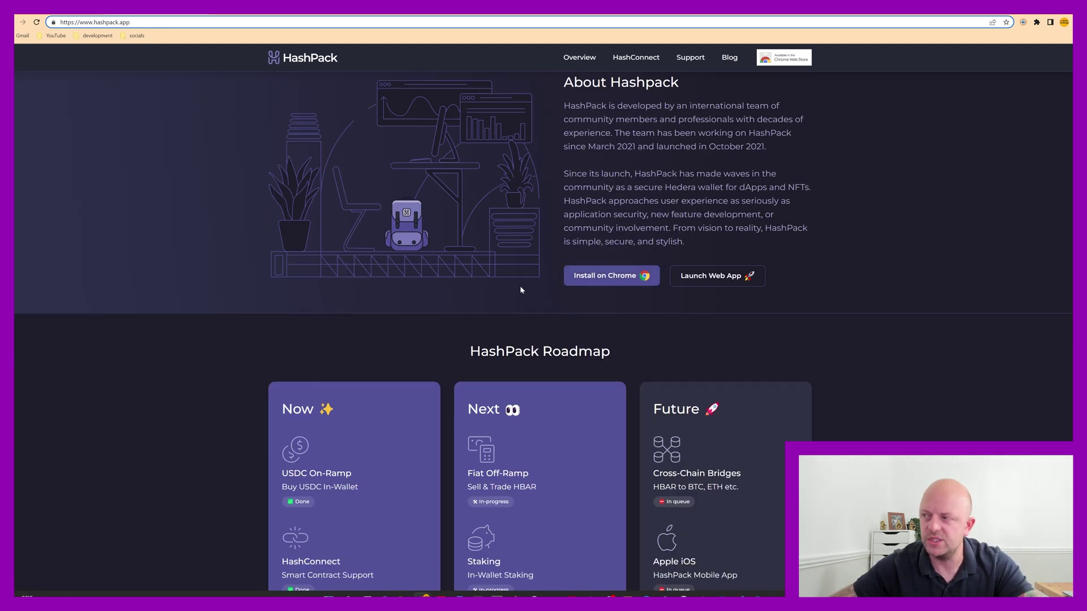
scroll(520, 290, "up", 10)
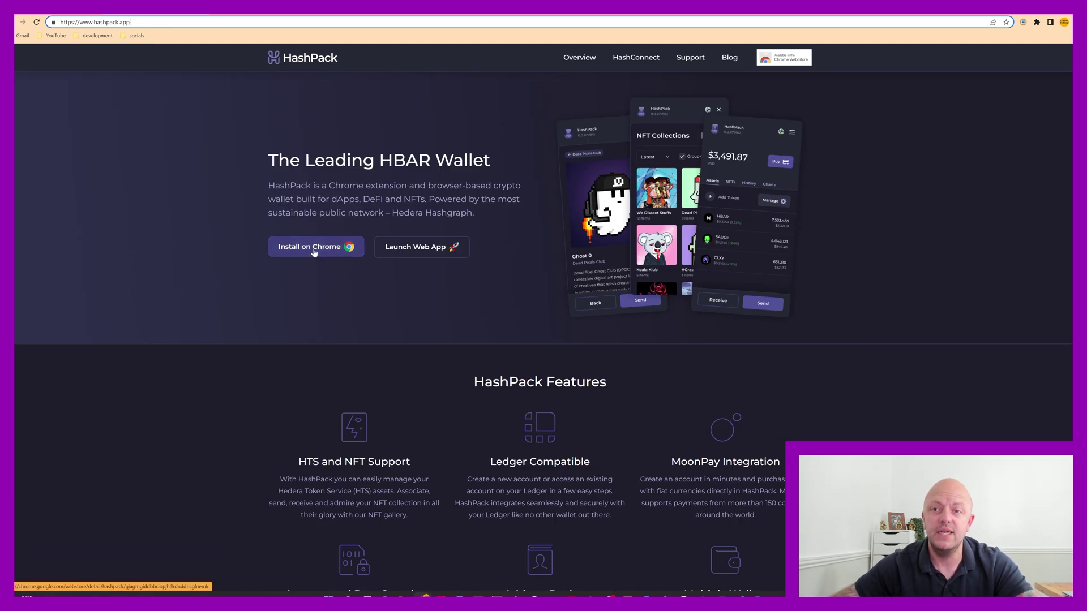
left_click(314, 251)
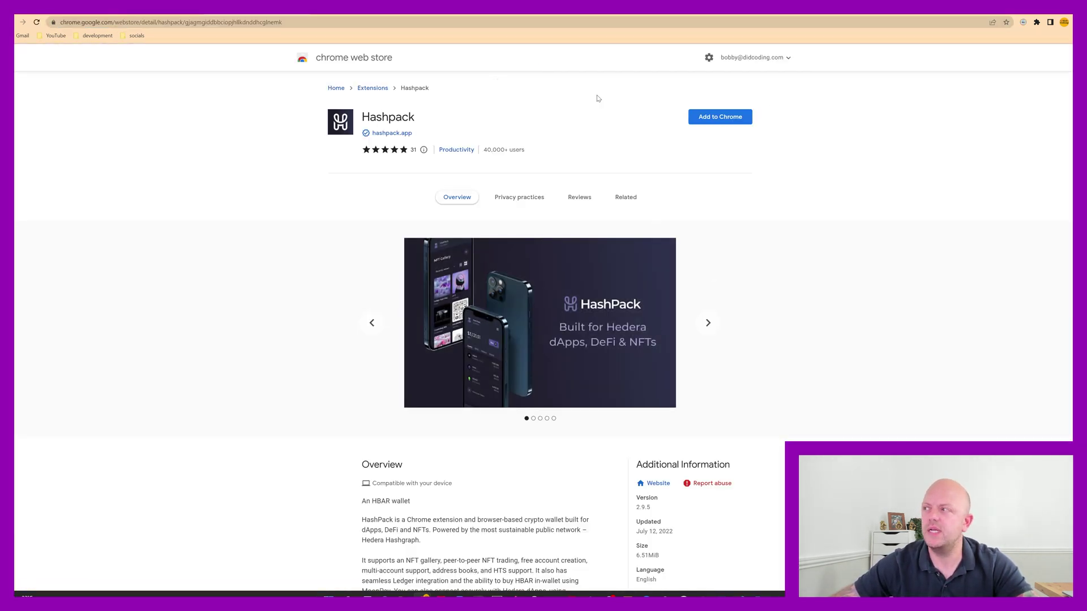
Step: Add the Hashpack extension to Chrome and dismiss the 'has been added' notice
left_click(724, 121)
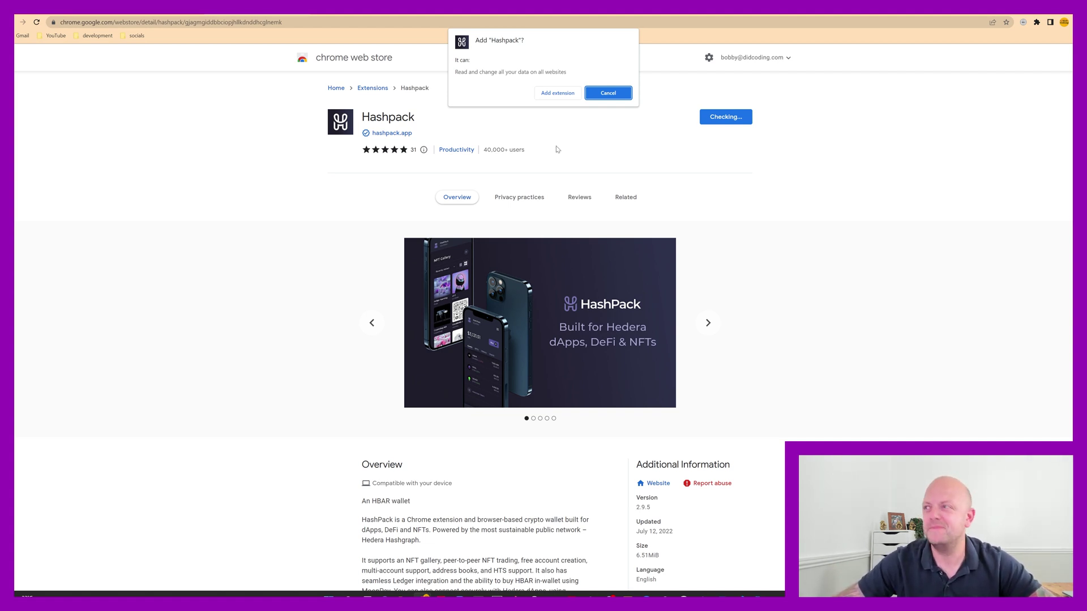
left_click(555, 94)
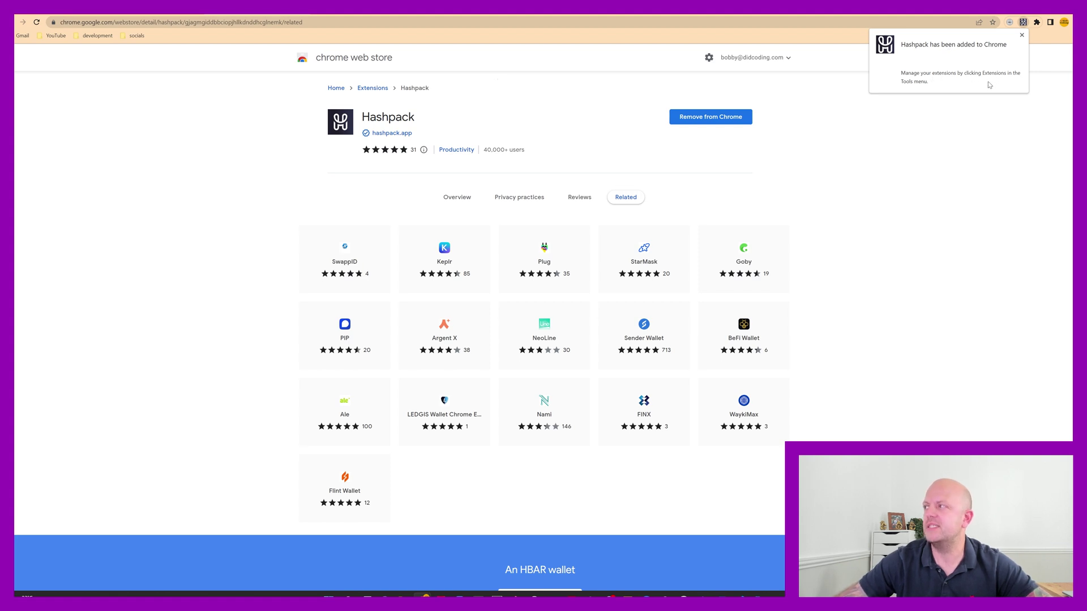
left_click(1022, 35)
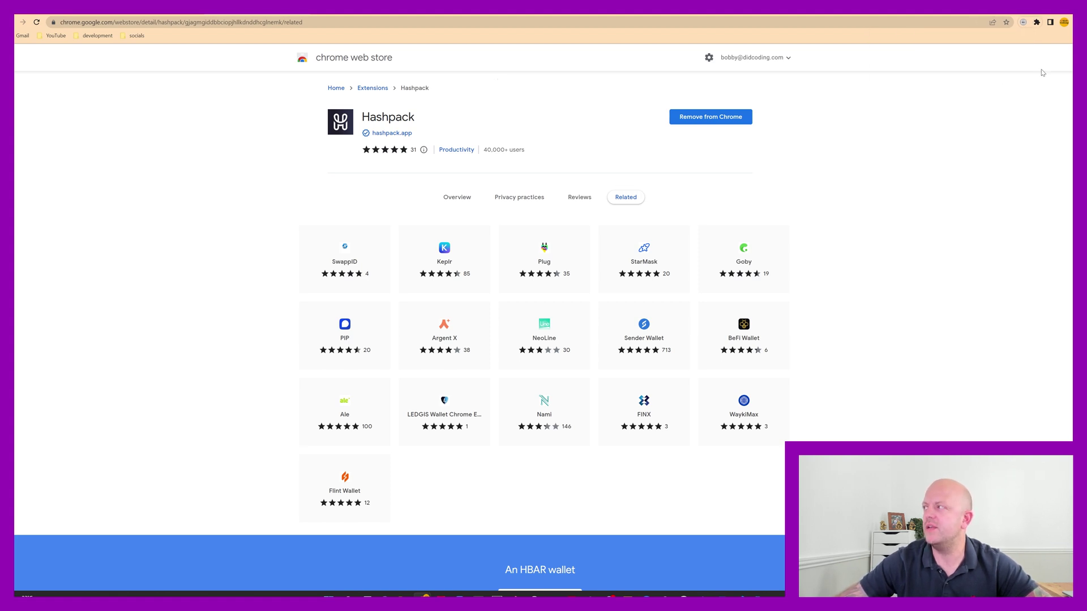
Step: Launch Hashpack from the Extensions menu, maximizing then restoring its popup window
left_click(1038, 23)
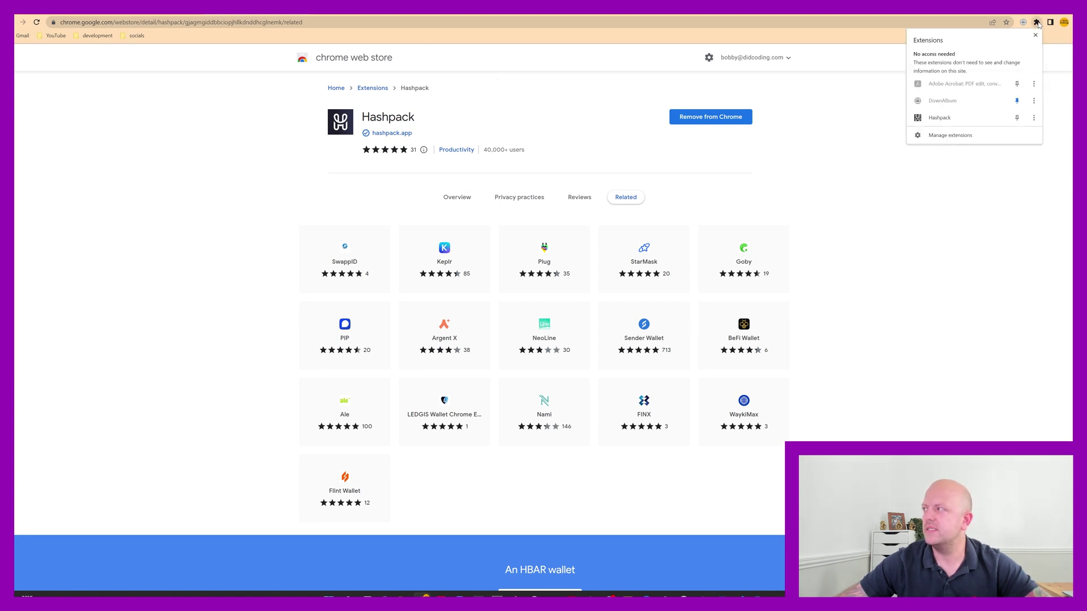
left_click(940, 118)
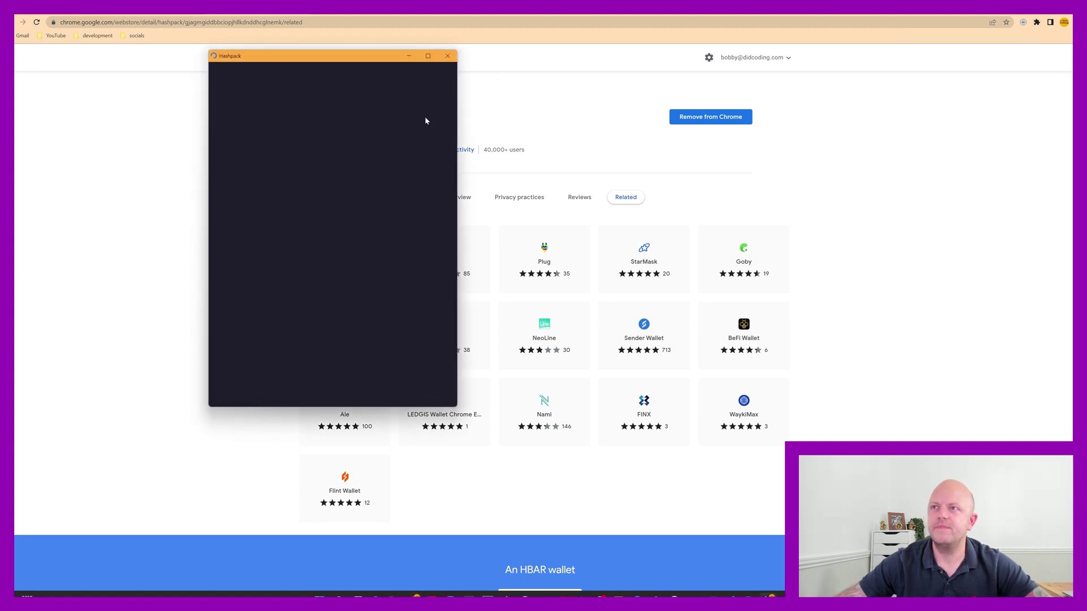
left_click(428, 57)
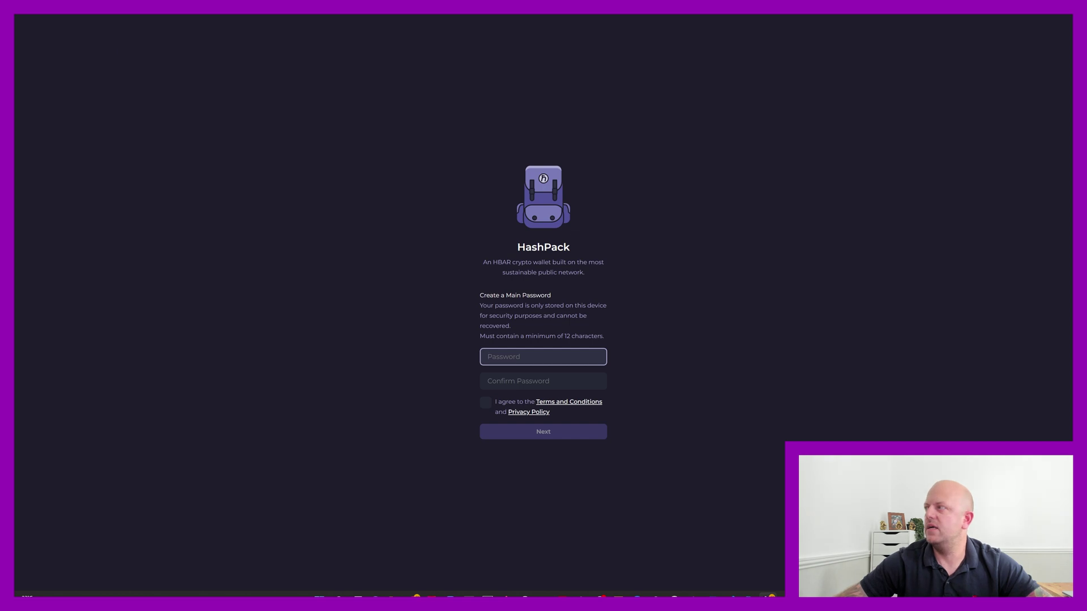
double_click(98, 16)
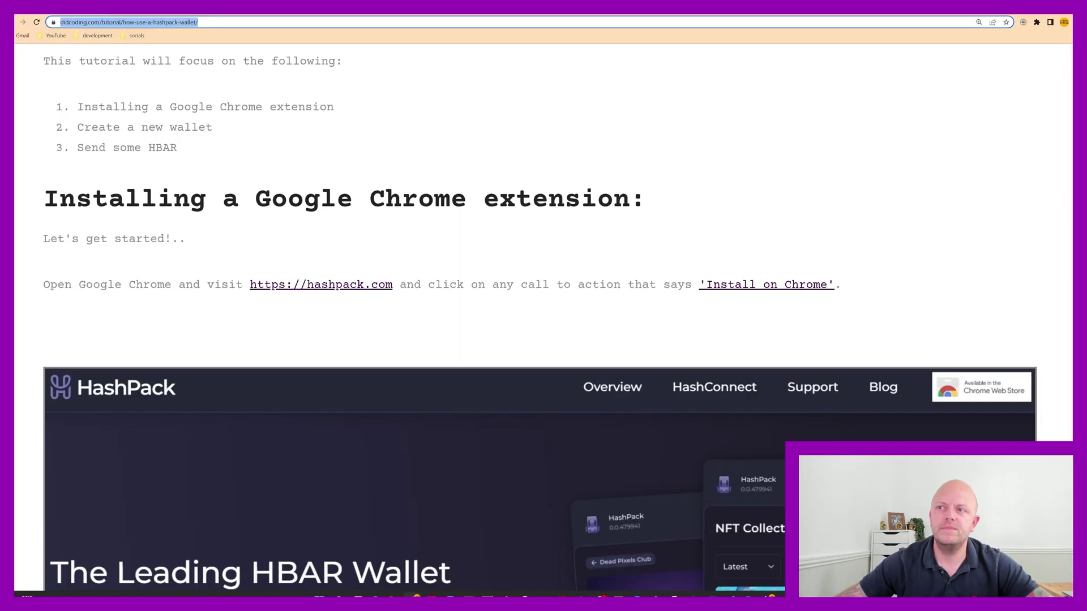
Step: Scroll the tutorial down to the 'Create a new wallet' instructions
scroll(378, 223, "down", 12)
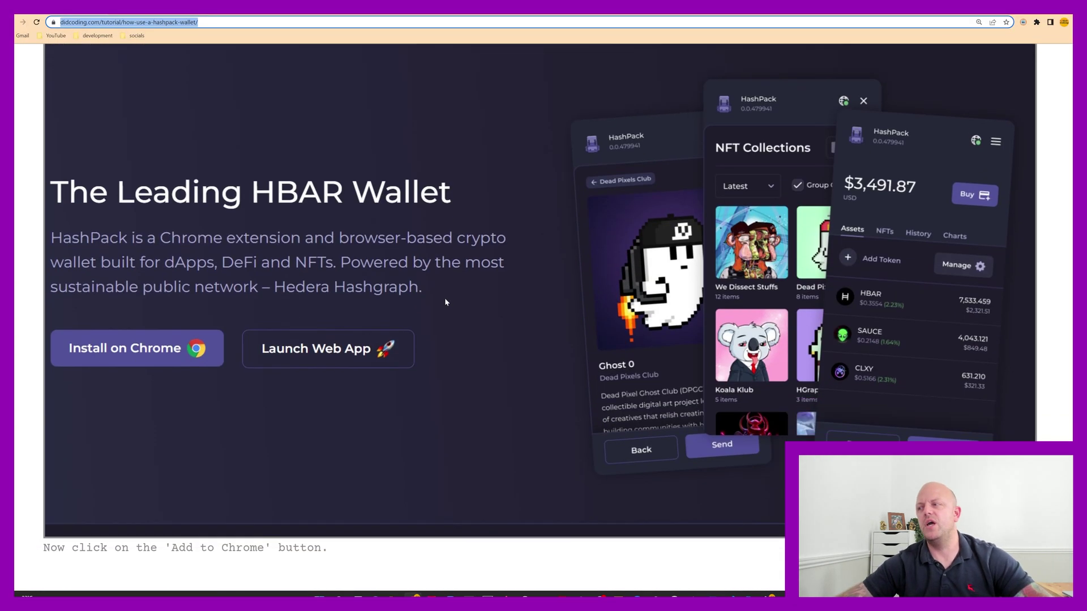
scroll(450, 300, "down", 10)
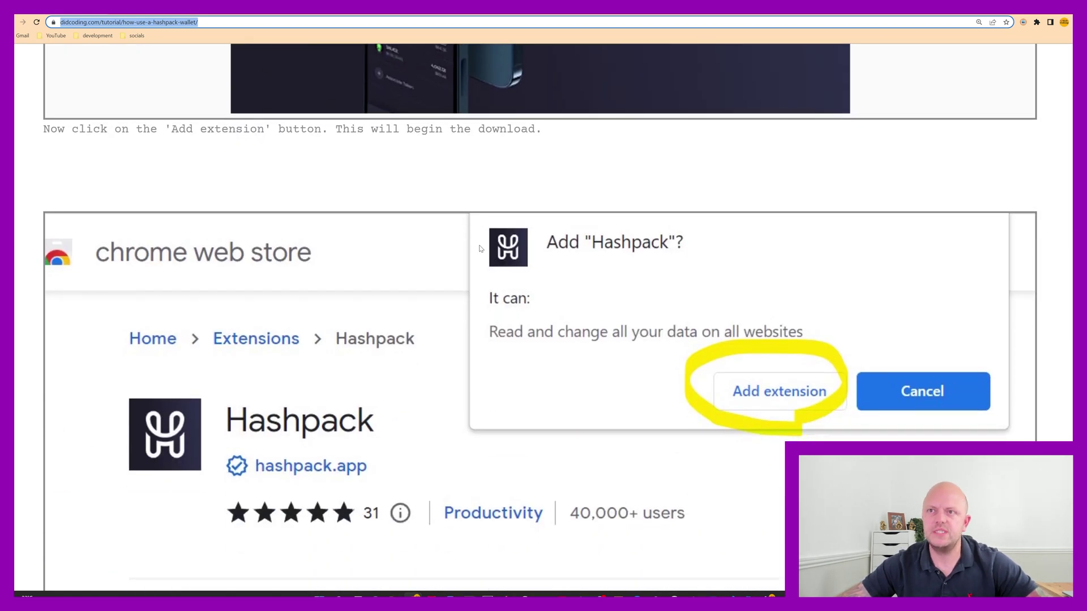
scroll(547, 287, "down", 10)
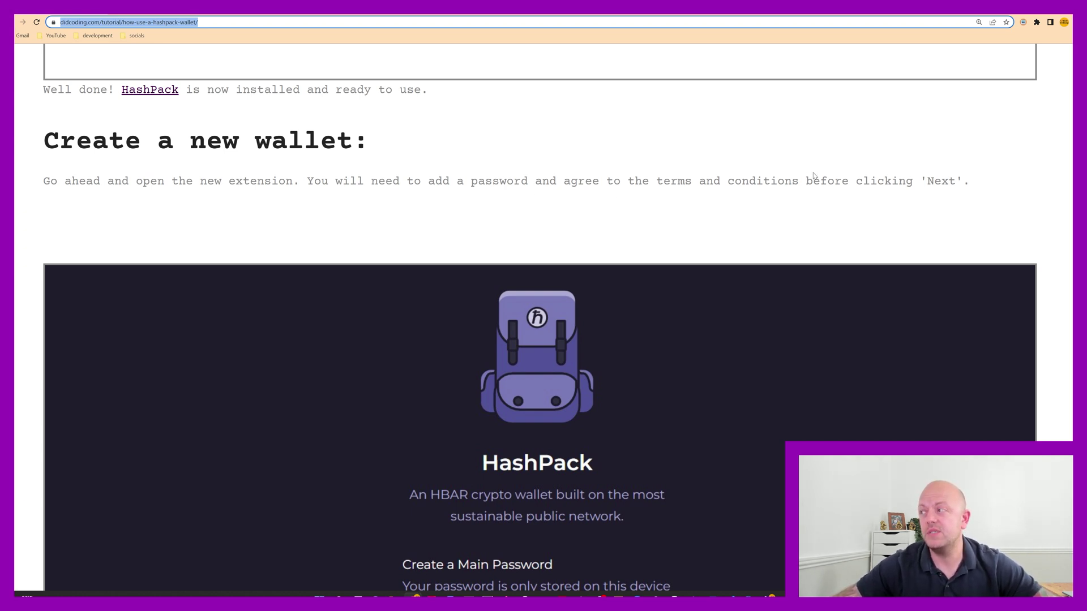
Step: Load hashpack.app in the browser's address bar
type("hashpack.app")
key("Return")
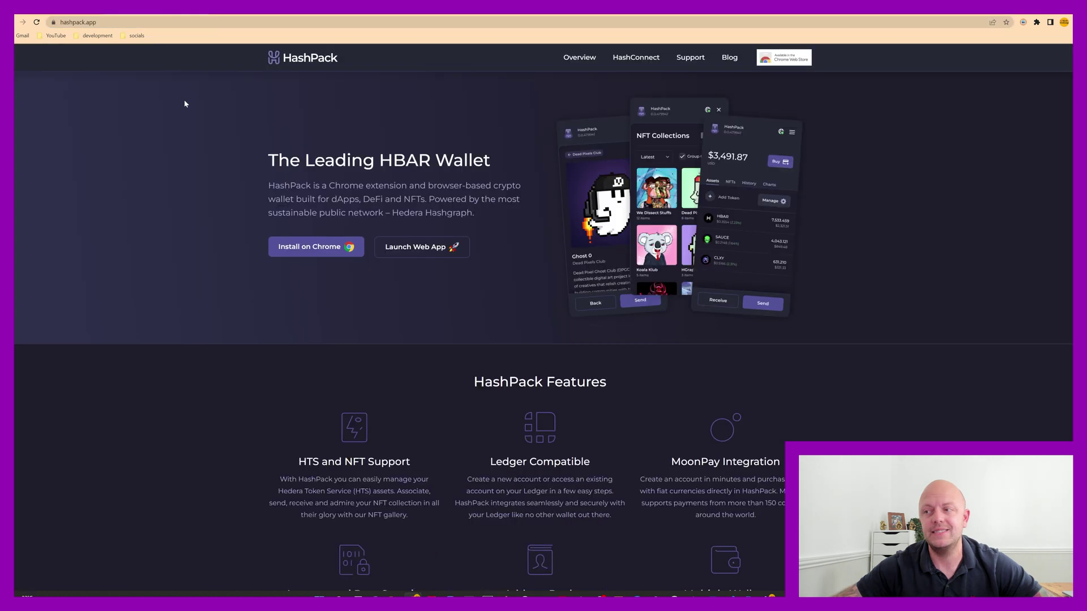
mouse_move(767, 596)
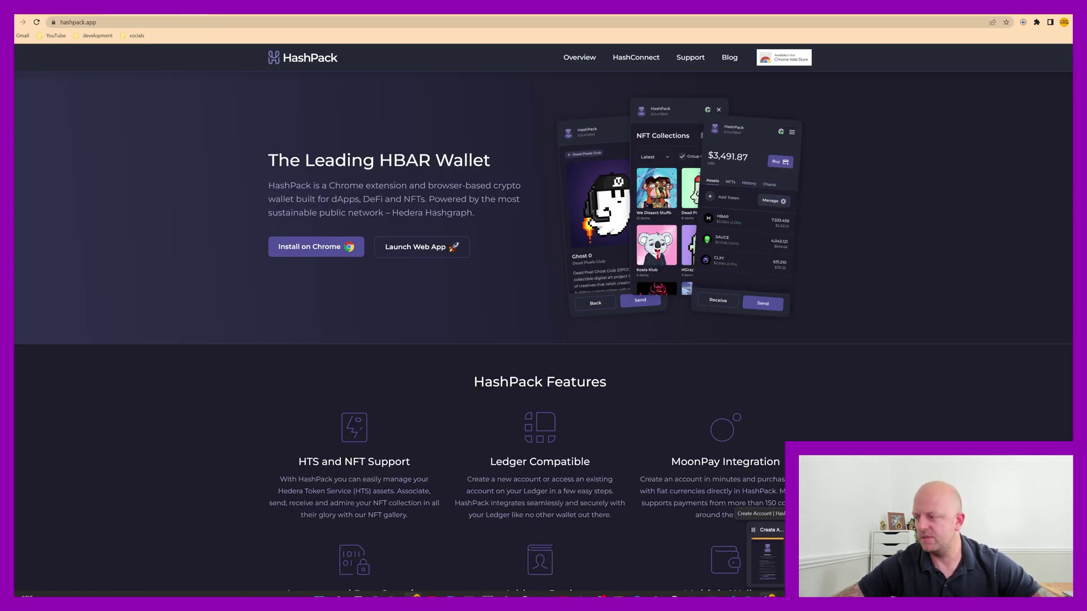
Step: Enter and confirm a new main password, accept the Terms and Conditions, and submit
left_click(767, 554)
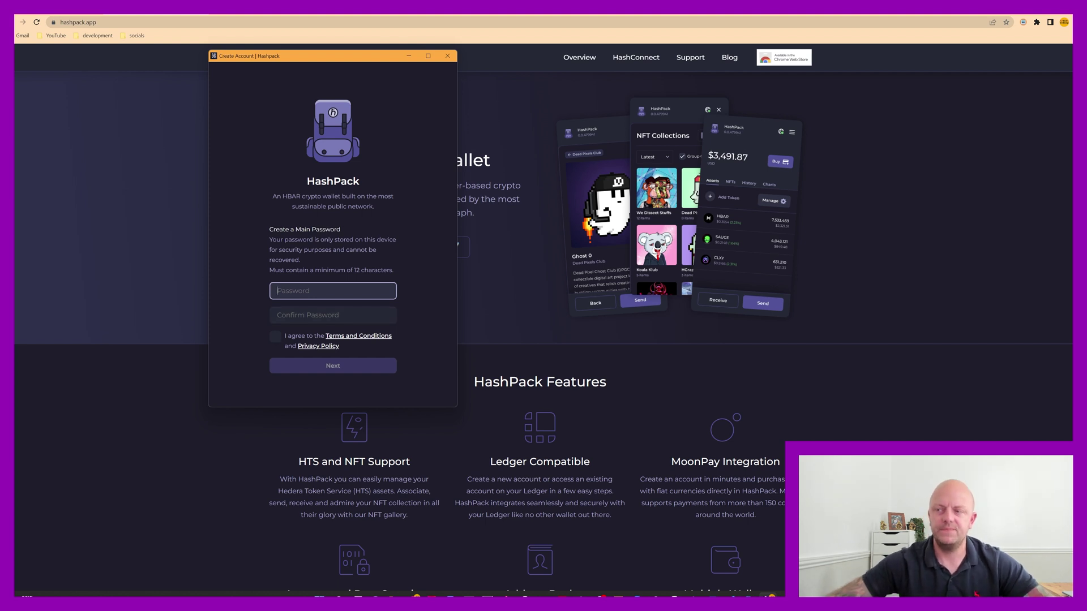
type("••")
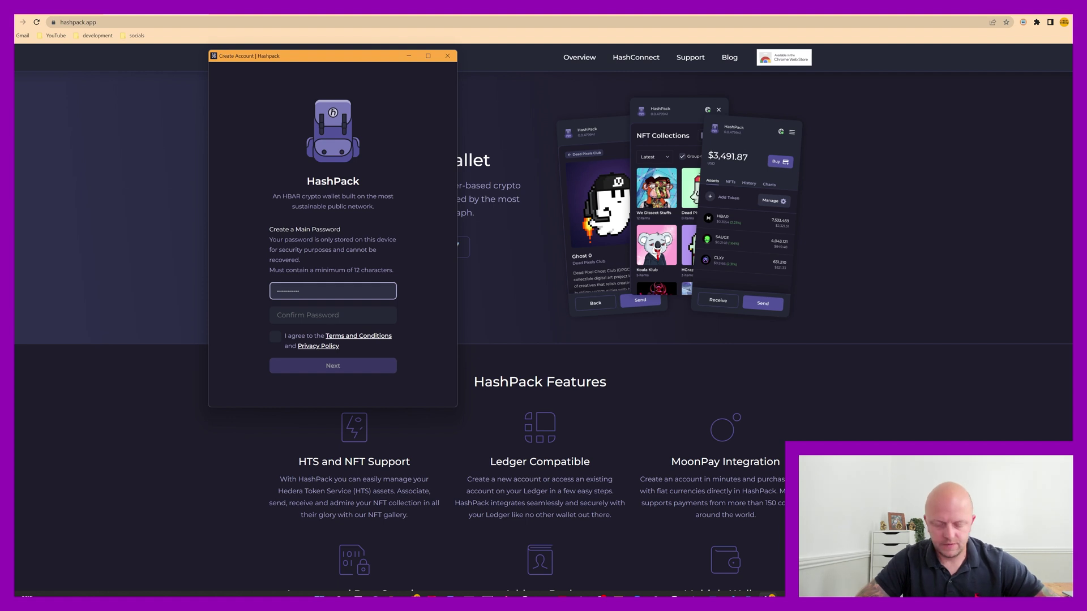
key("Tab")
type("•••••")
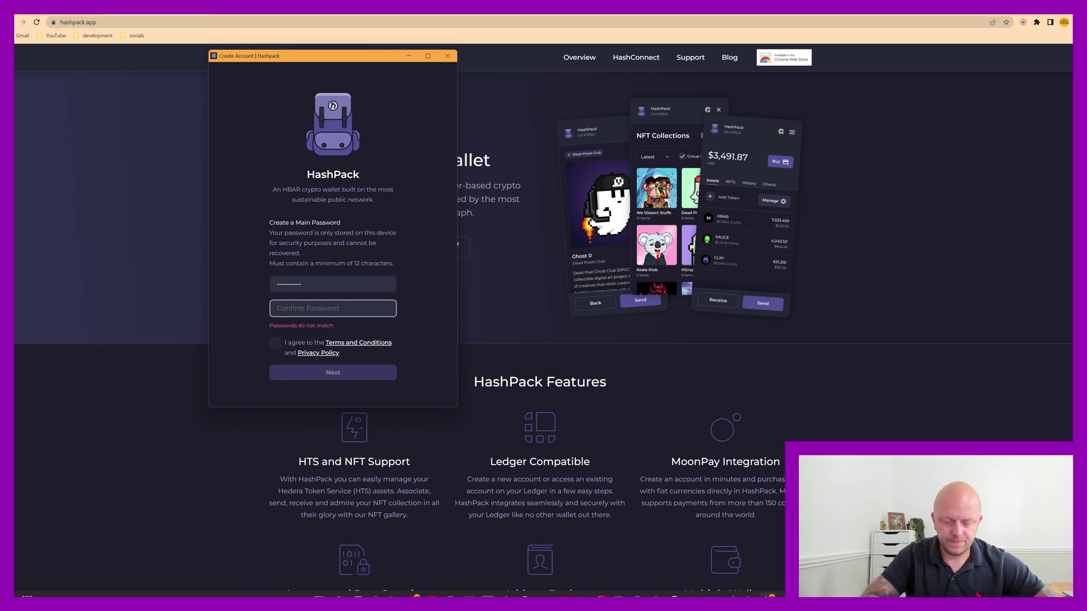
type("•••••")
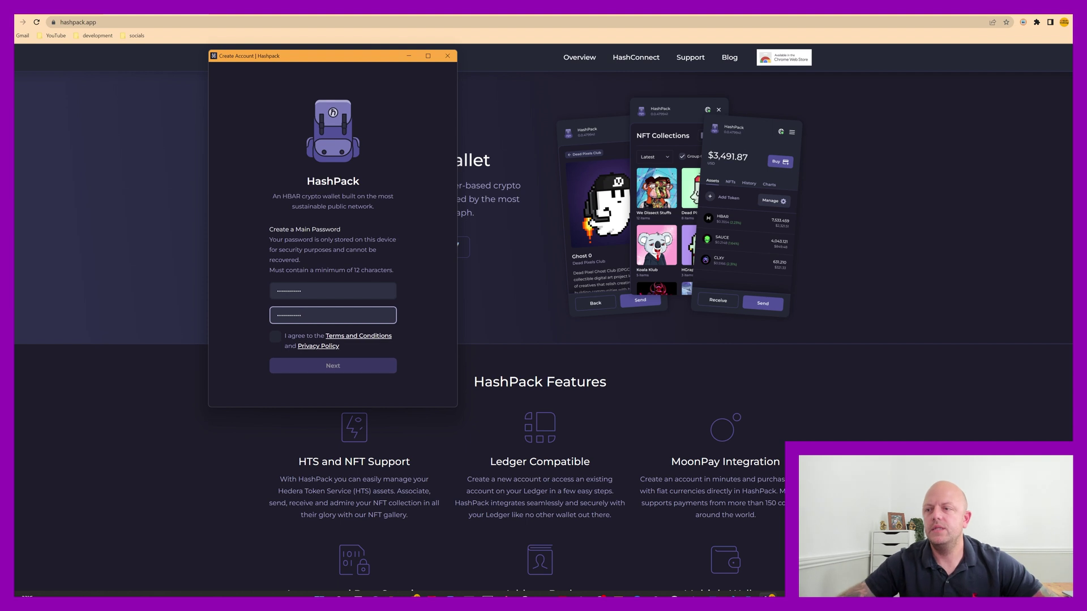
left_click(275, 336)
left_click(332, 366)
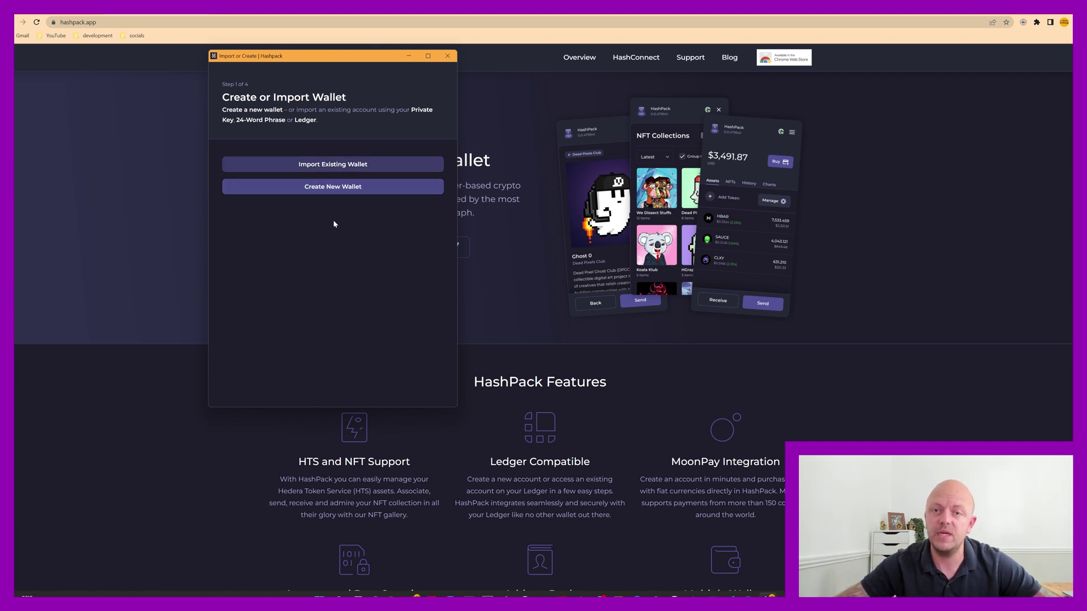
Step: Choose Create New Wallet, then the standard wallet option rather than Ledger
left_click(328, 188)
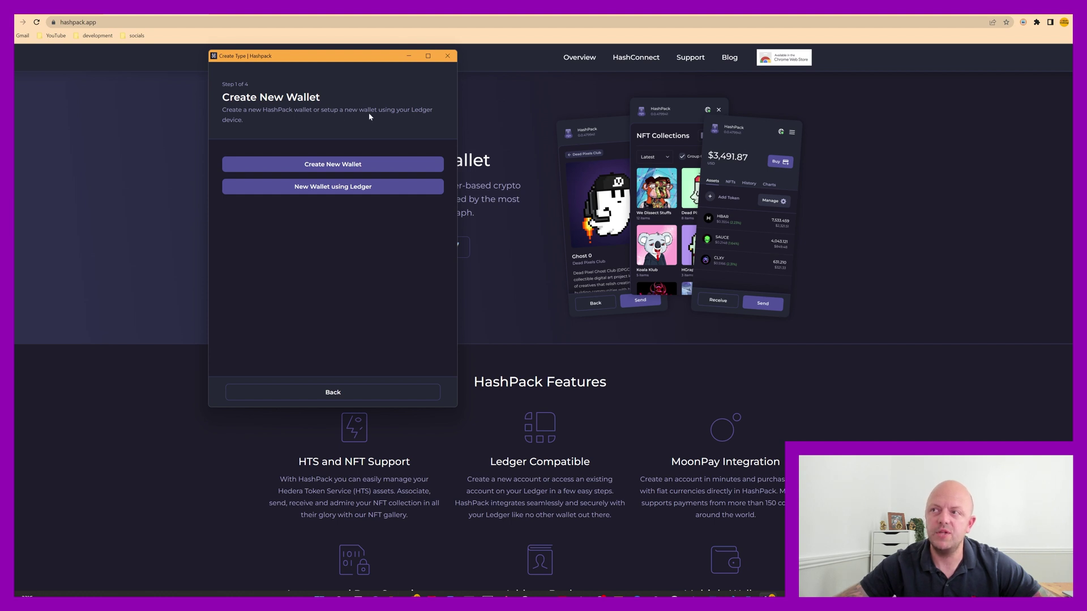
left_click(338, 165)
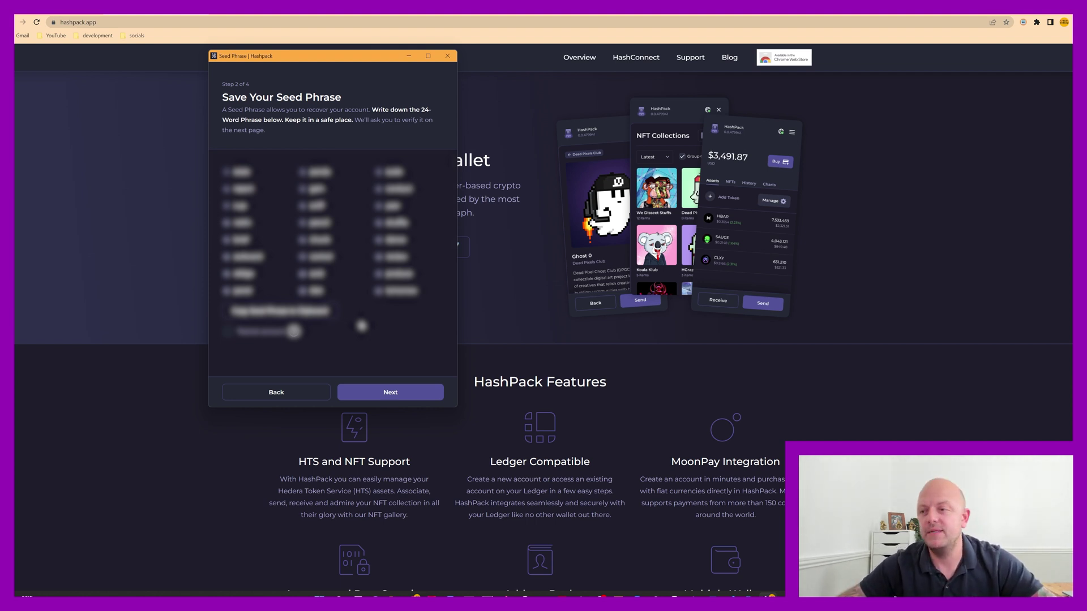
Step: Tick Testnet account, dismiss its warning, and copy the 24-word seed phrase to the clipboard
left_click(229, 336)
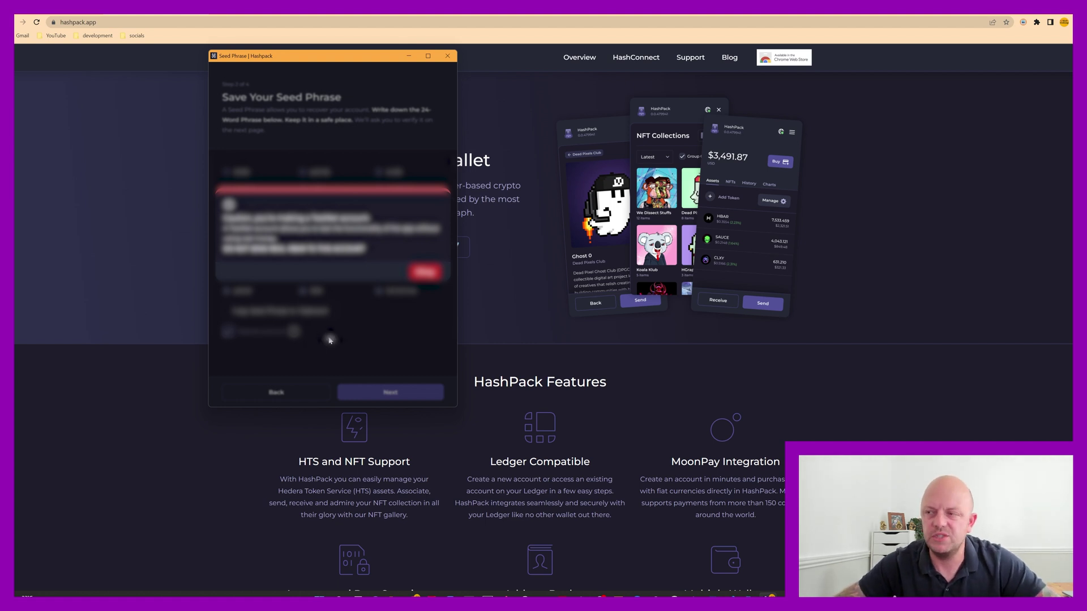
left_click(424, 275)
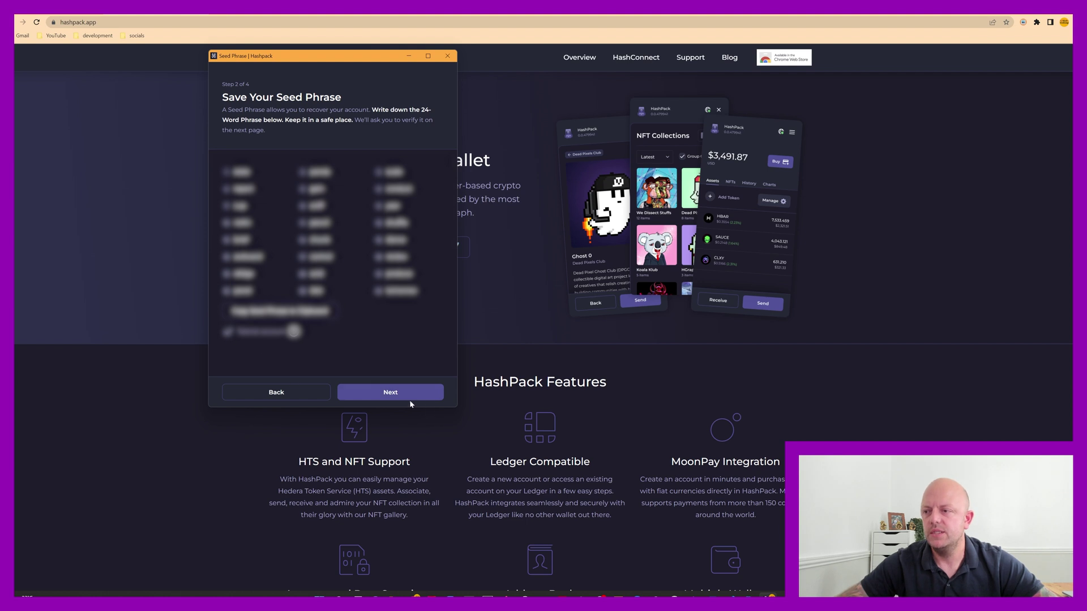
left_click(400, 395)
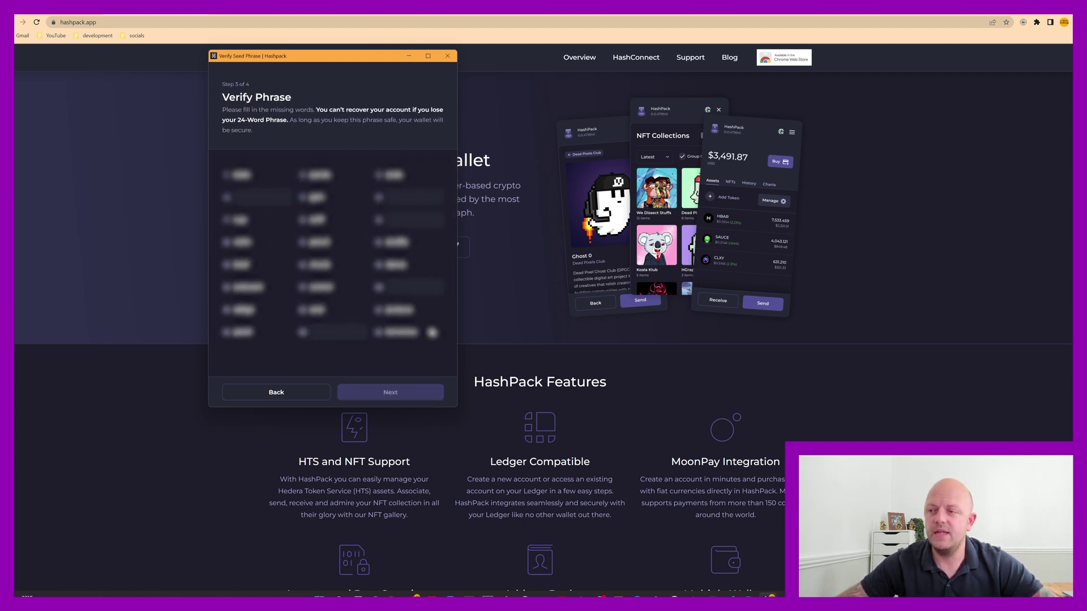
left_click(297, 391)
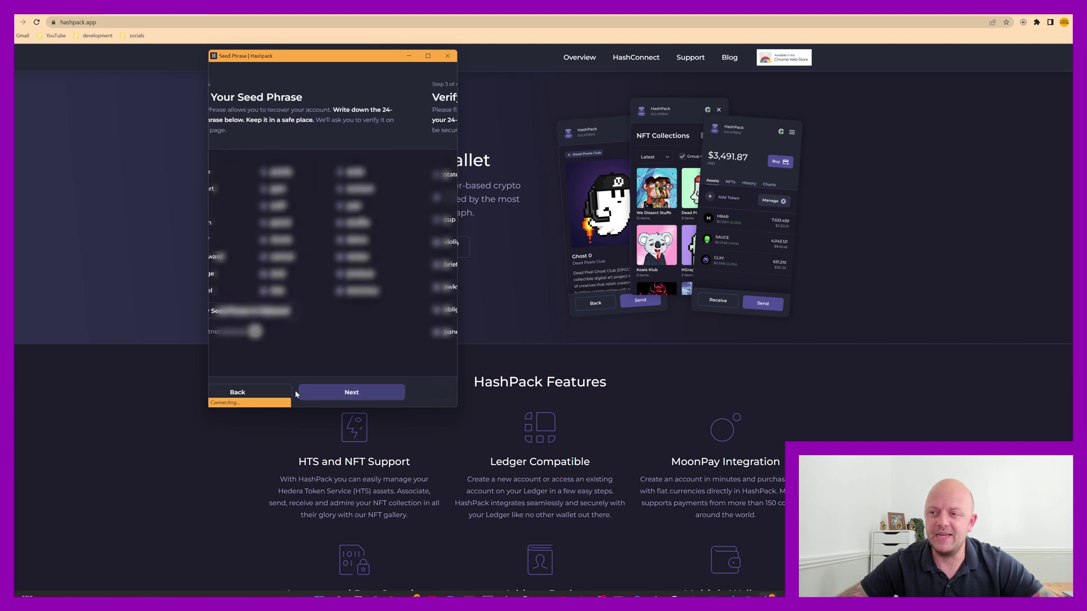
left_click(266, 315)
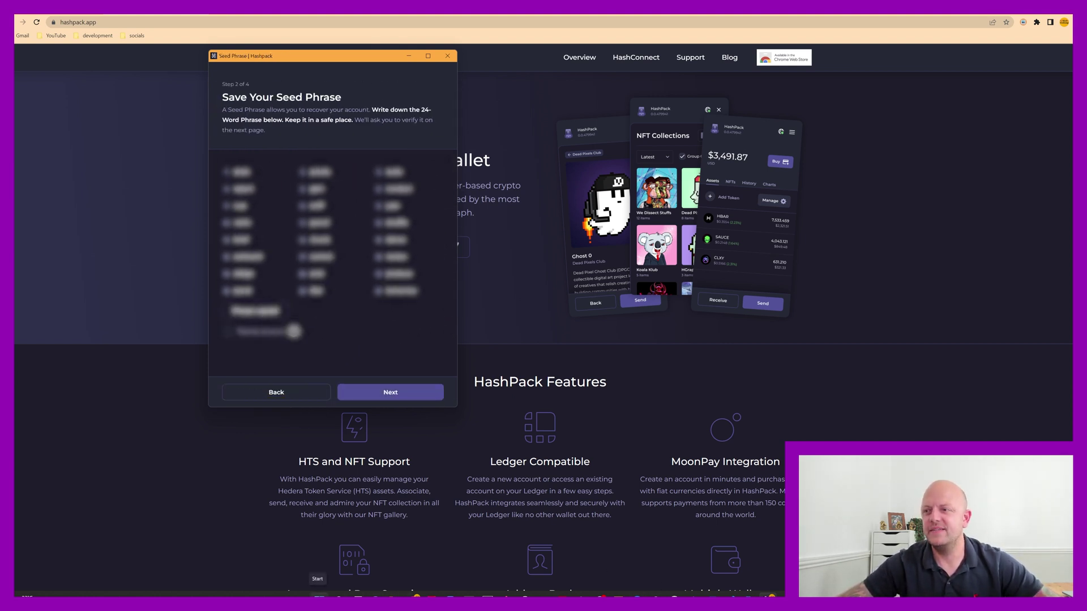
left_click(319, 594)
Step: Open Notepad via a 'note' Start-menu search, then advance HashPack to Verify Phrase
left_click(469, 301)
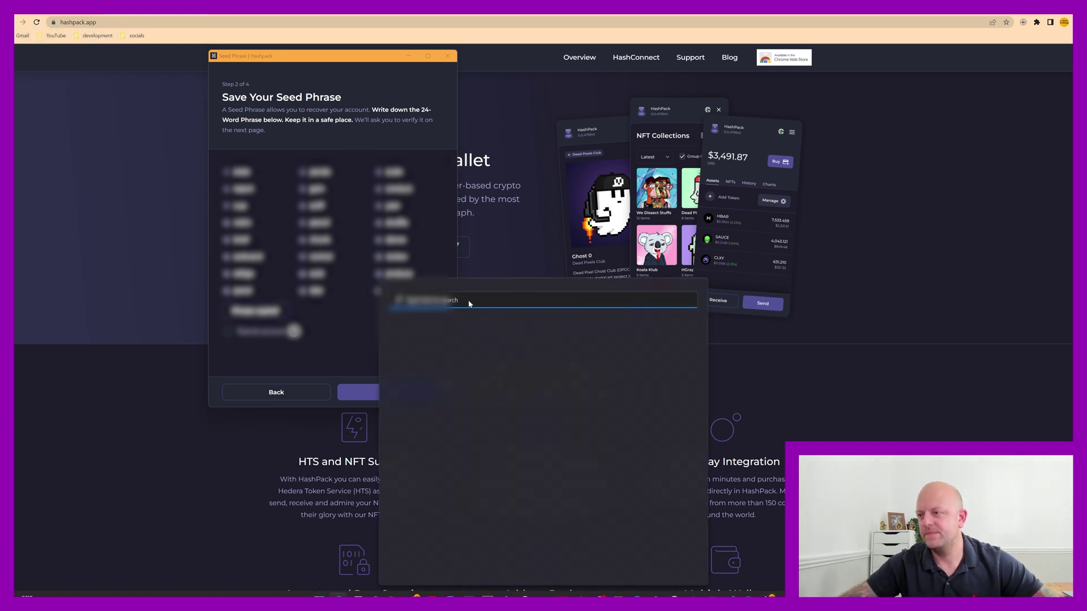
type("note")
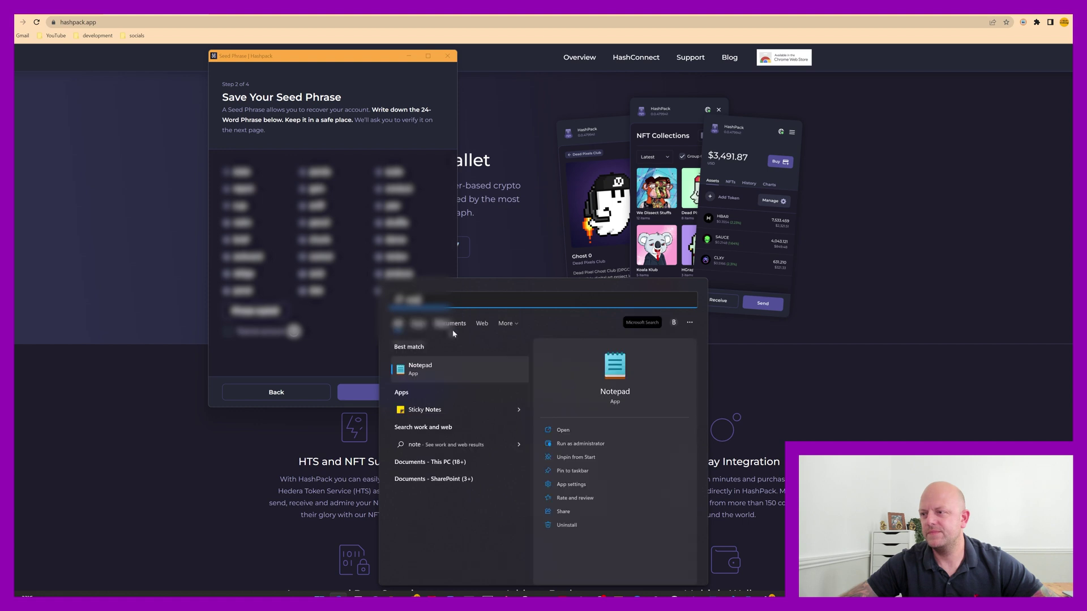
left_click(610, 390)
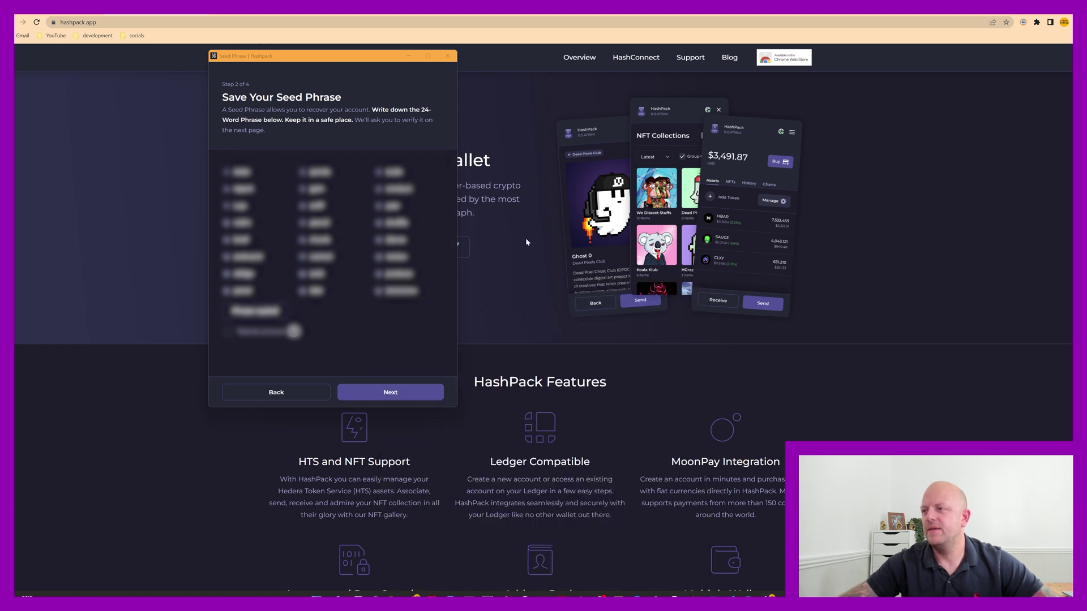
left_click(398, 392)
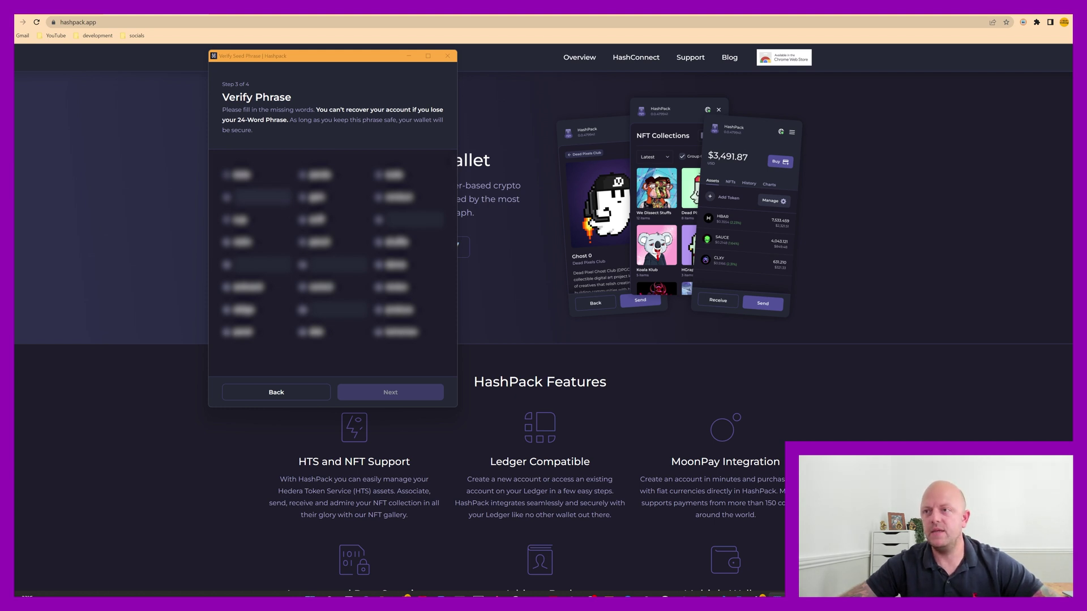
Step: Paste each of the five missing seed phrase words into its blank field
left_click(263, 197)
key("ctrl+v")
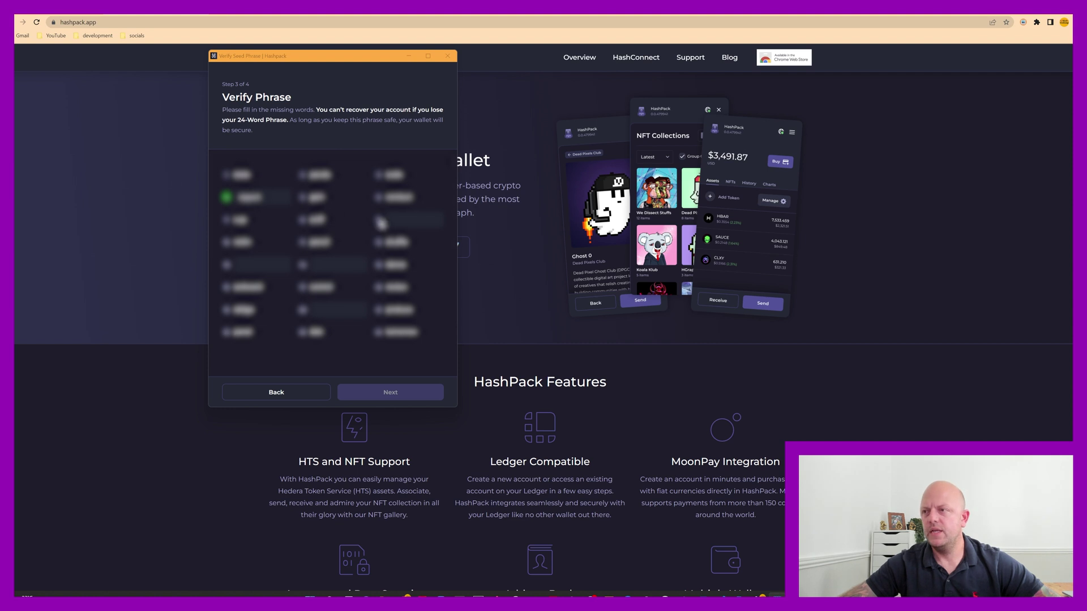
left_click(396, 221)
key("ctrl+v")
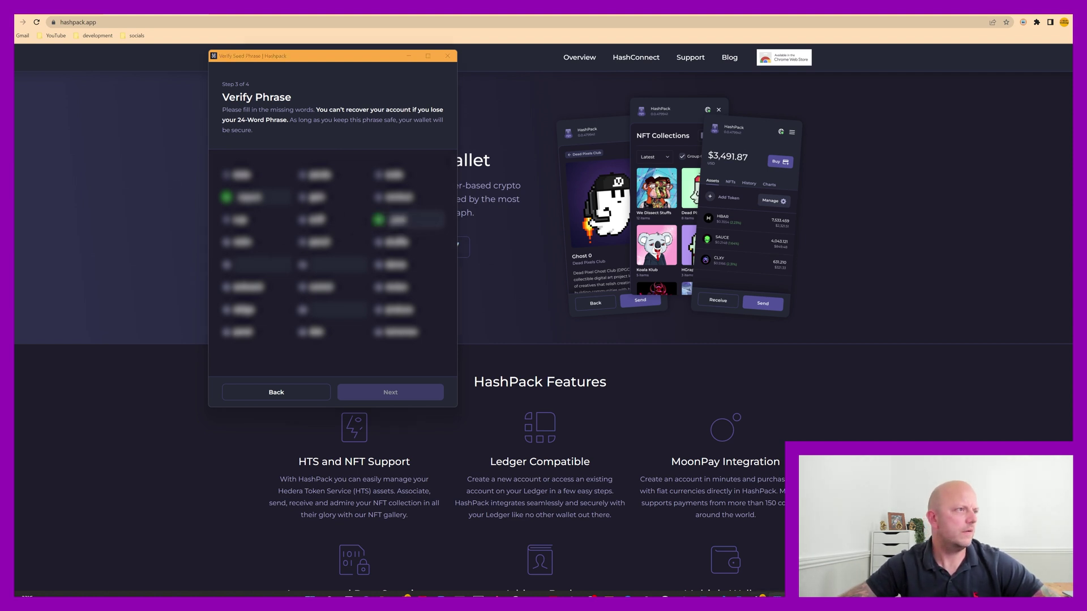
left_click(260, 265)
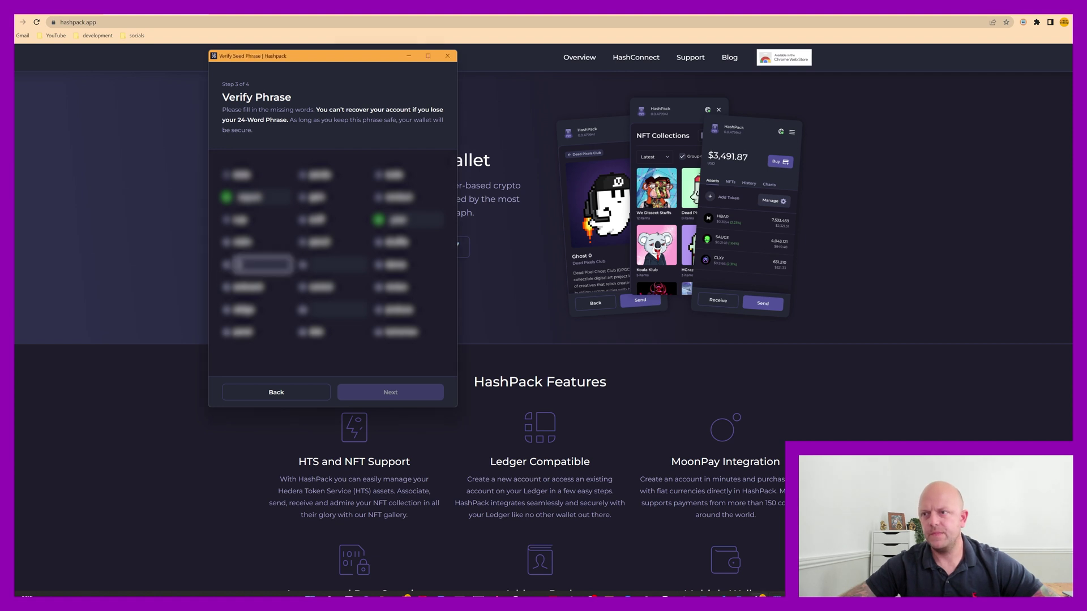
key("ctrl+v")
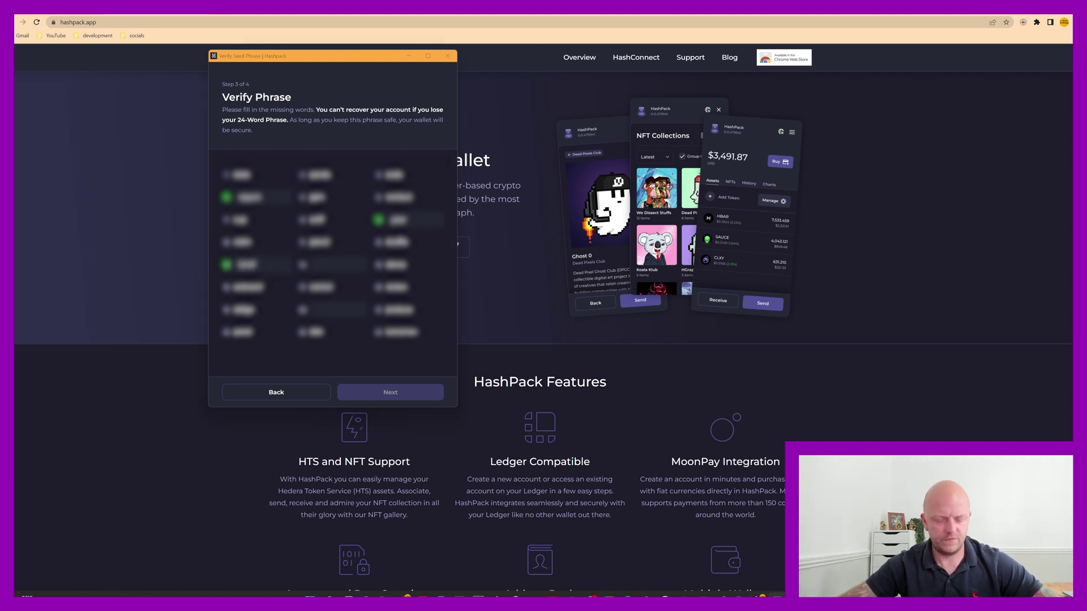
left_click(339, 264)
key("ctrl+v")
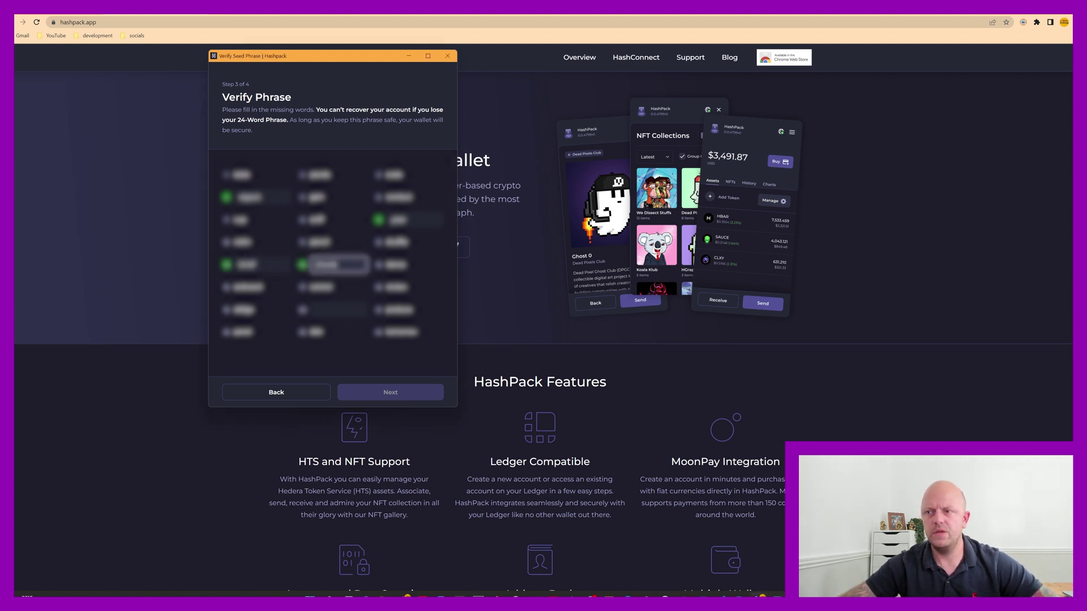
key("alt+Tab")
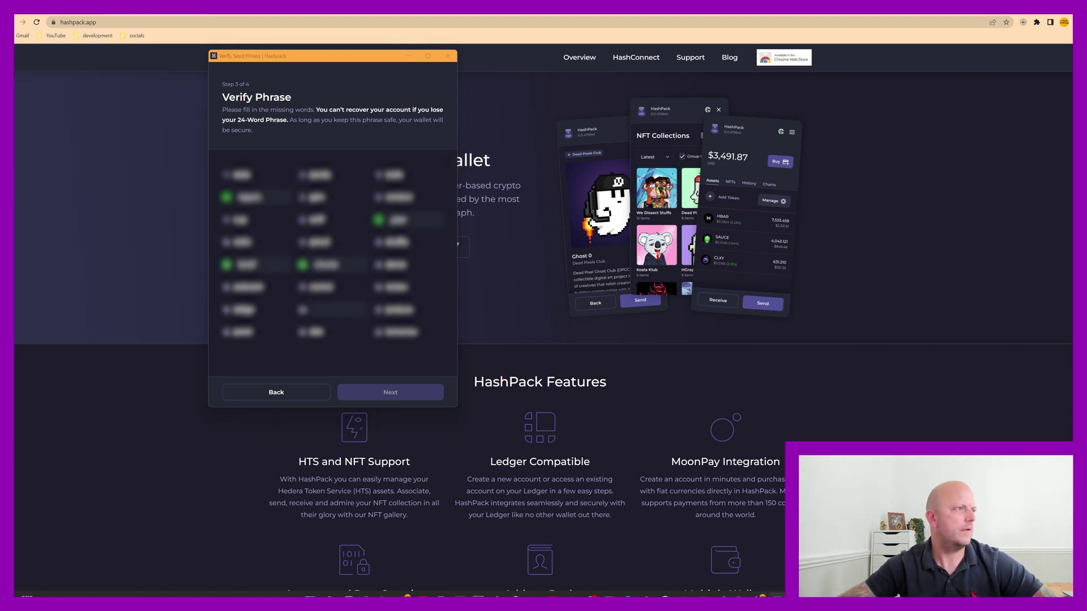
left_click(334, 309)
key("ctrl+v")
Step: Advance to Name Your Account and scroll the tutorial down to its Step 4 guidance
left_click(392, 399)
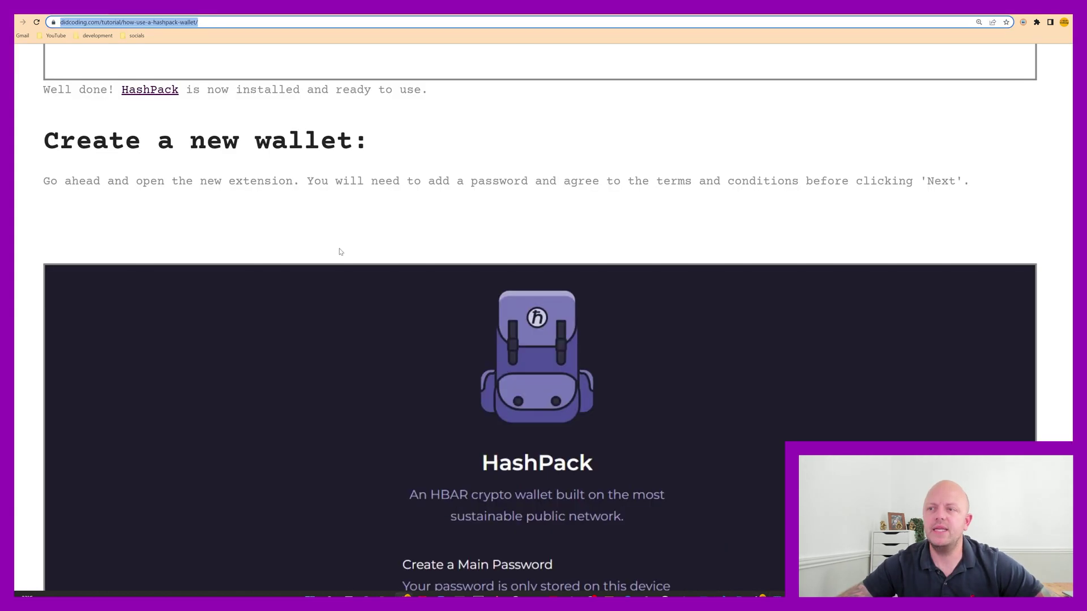
scroll(470, 324, "down", 10)
scroll(472, 327, "down", 20)
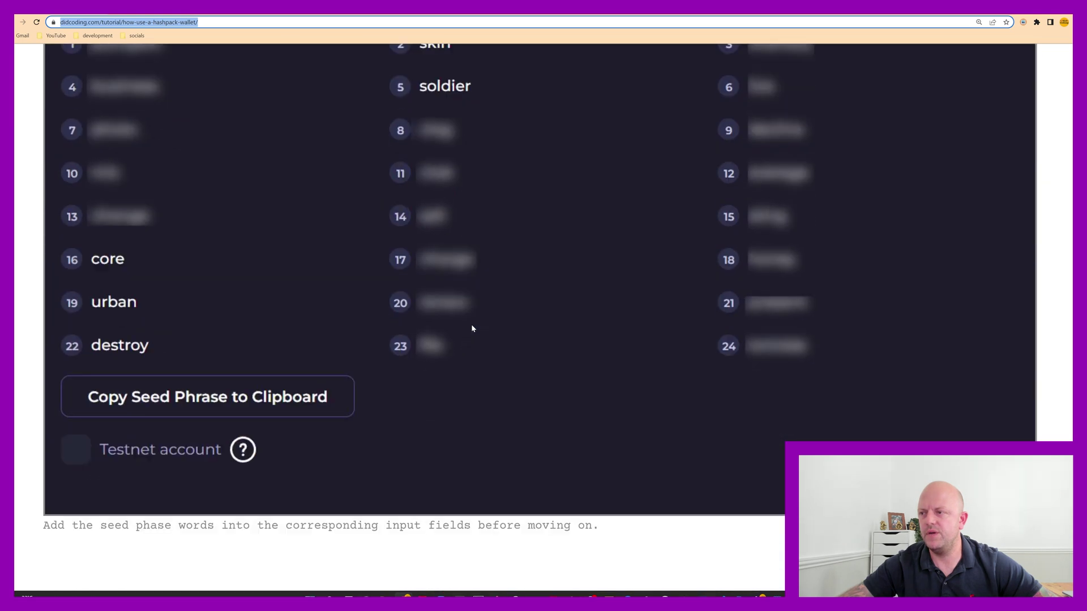
scroll(473, 327, "down", 12)
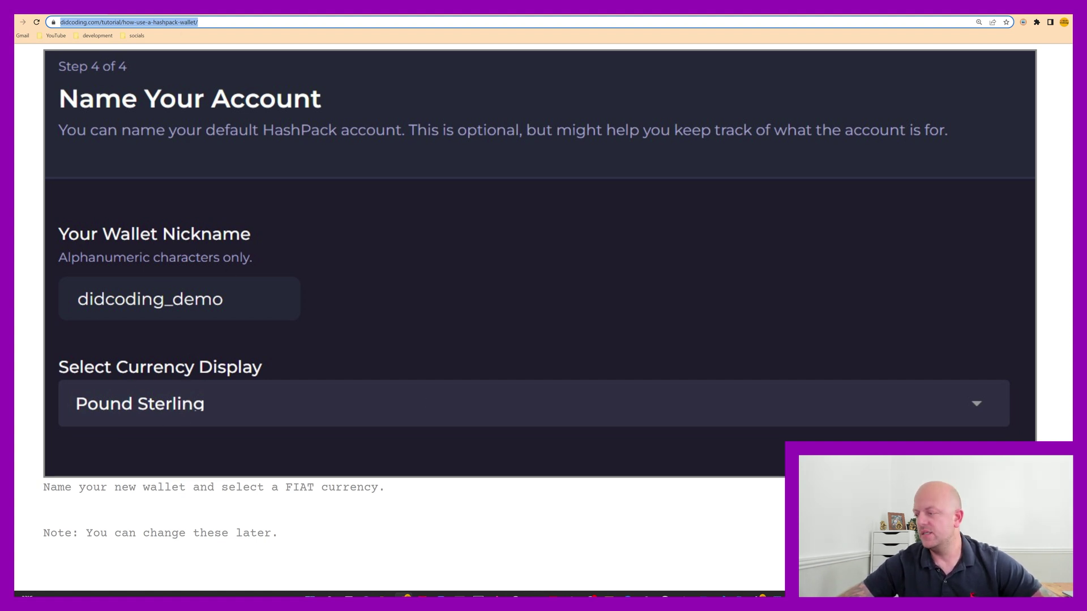
key("alt+Tab")
Step: Name the wallet 'didcoding_demo', choose Pound Sterling as display currency, and create it
left_click(283, 189)
type("didcoding_demo")
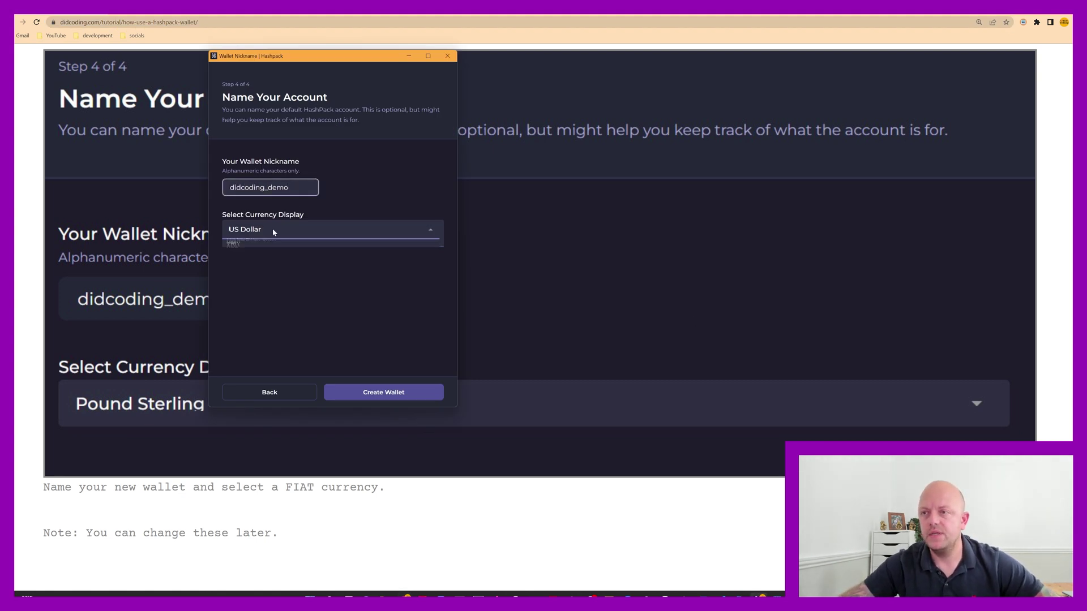
left_click(273, 230)
type("pound")
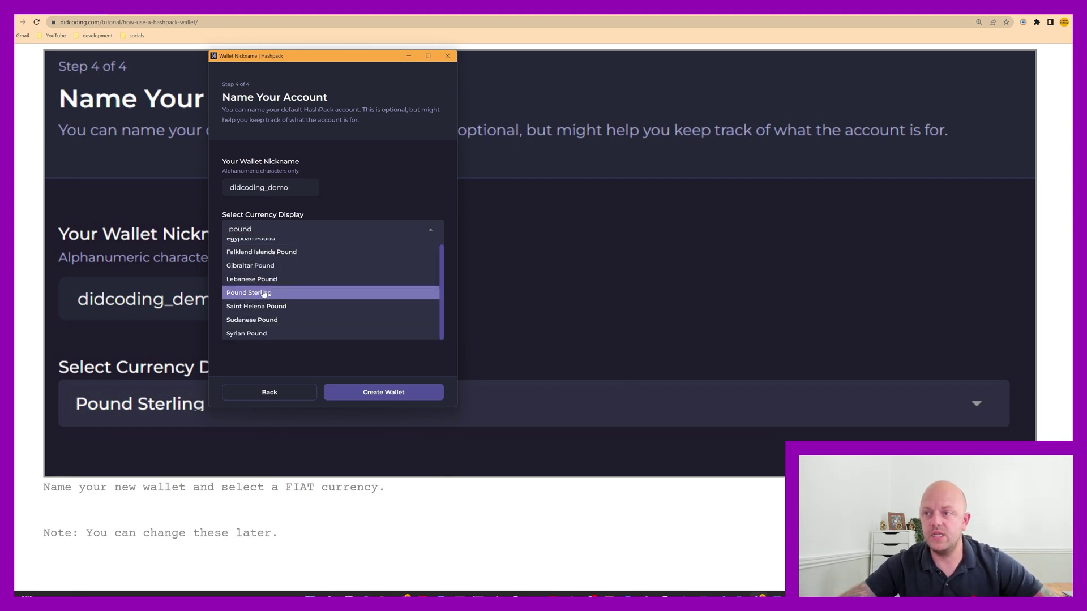
left_click(277, 293)
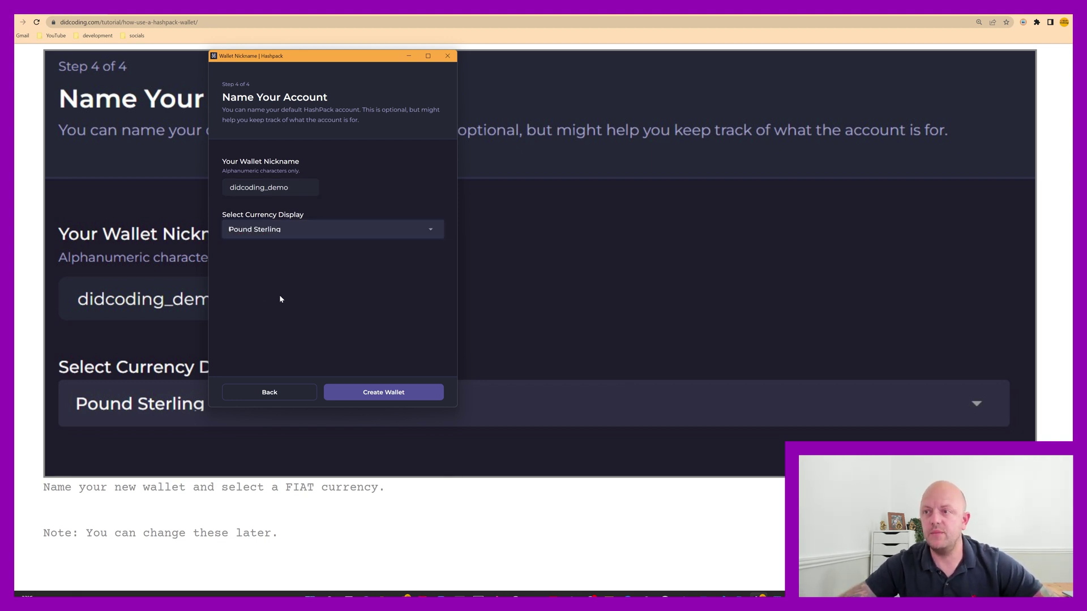
left_click(386, 398)
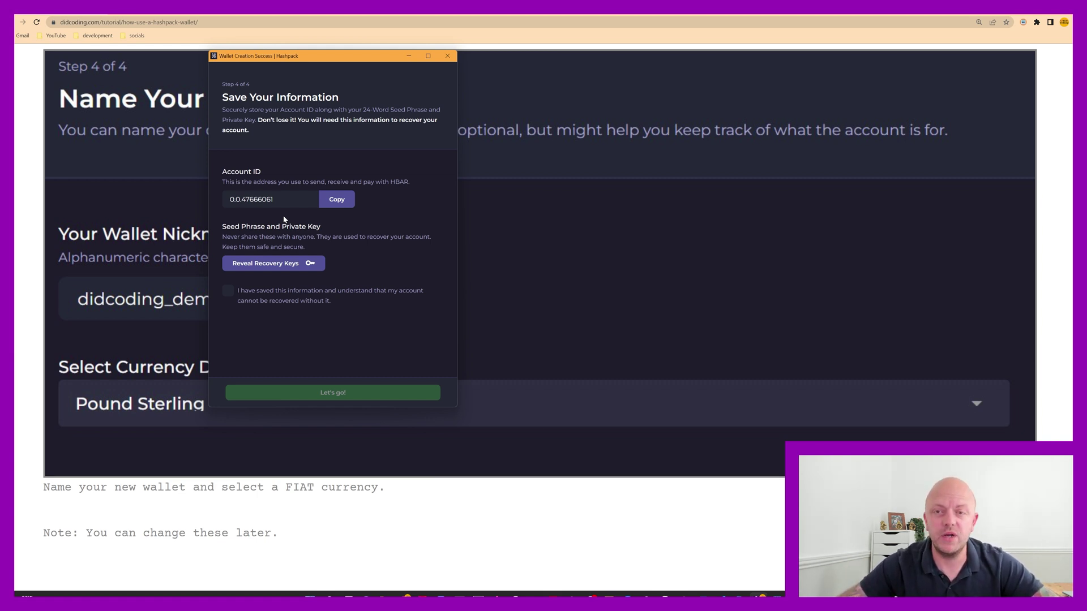
Step: Reveal the recovery keys and copy the wallet's private key
left_click(277, 266)
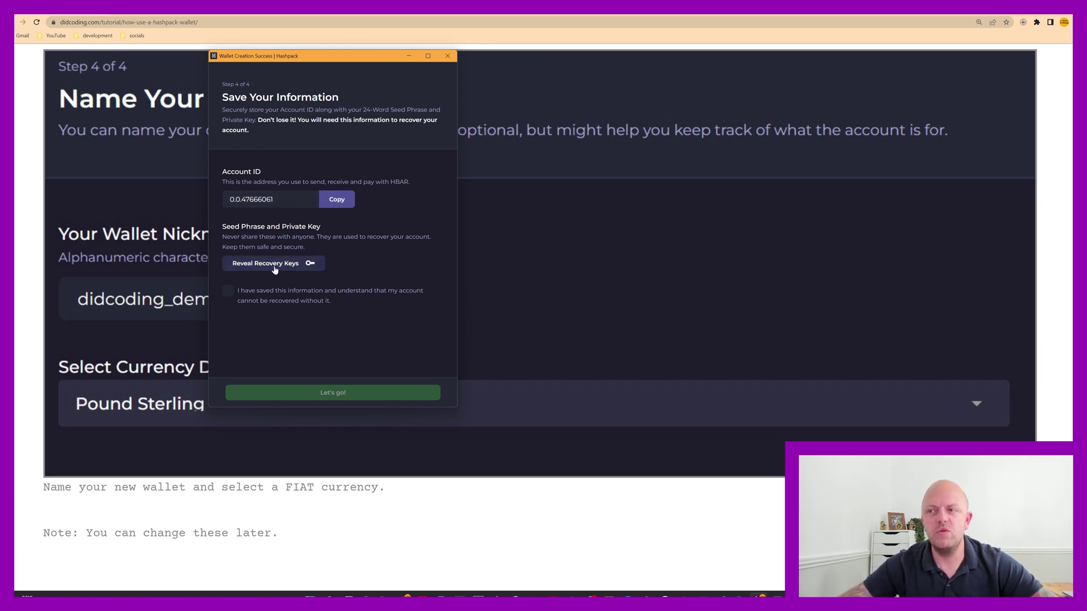
left_click(274, 270)
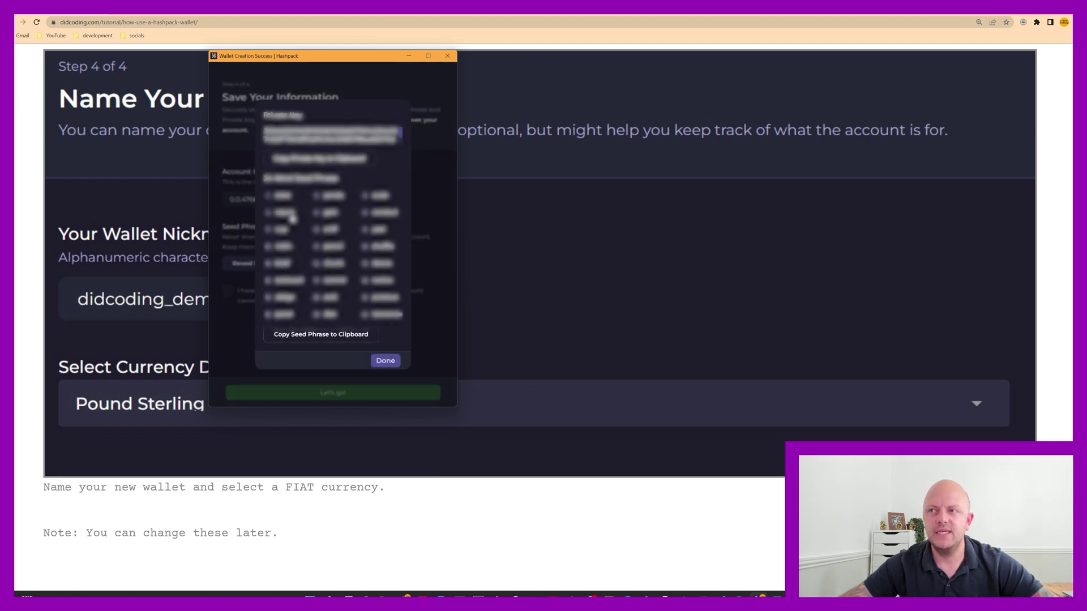
left_click(321, 165)
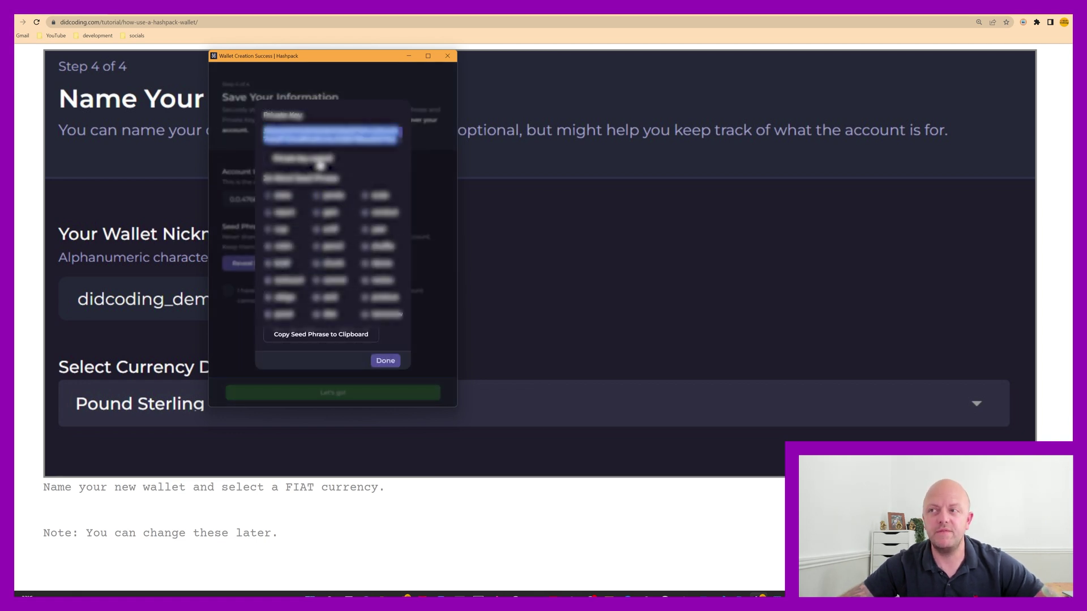
key("alt+Tab")
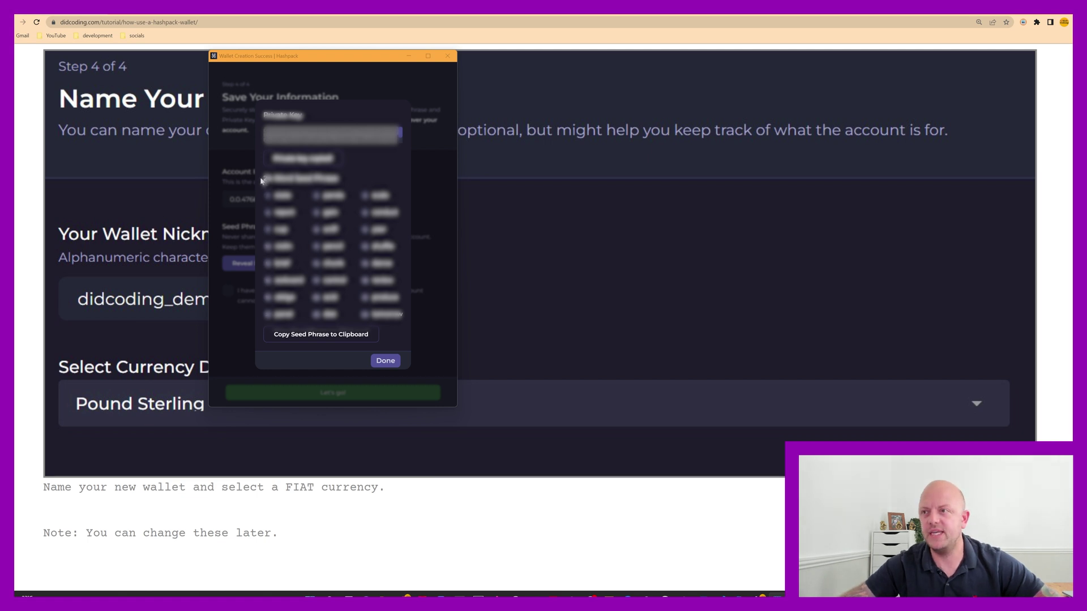
Step: Copy the 24-word seed phrase, close the keys view, and confirm the information is saved
left_click(309, 334)
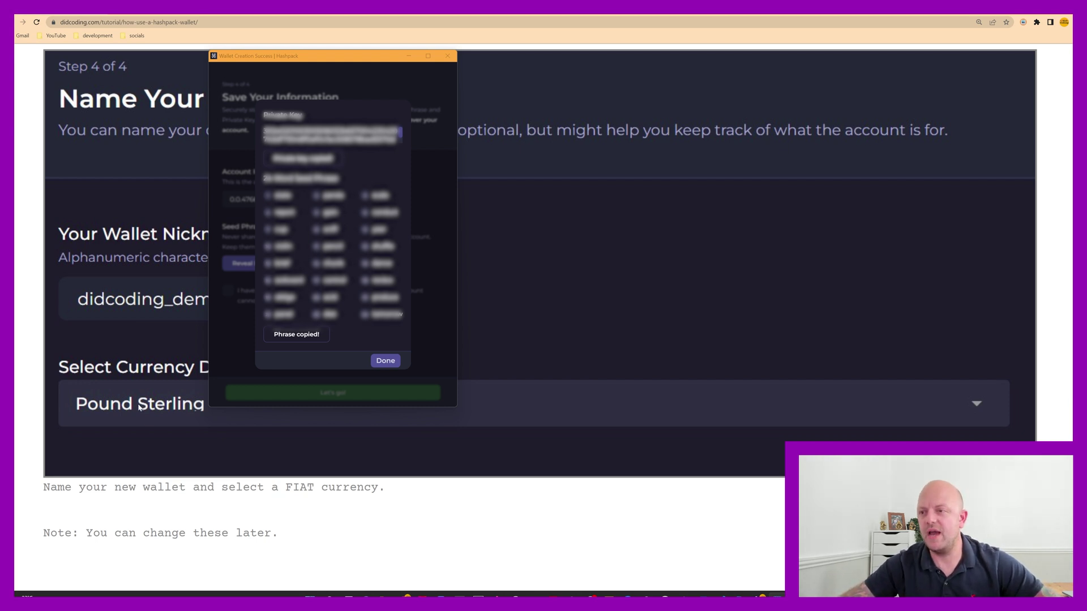
left_click(386, 361)
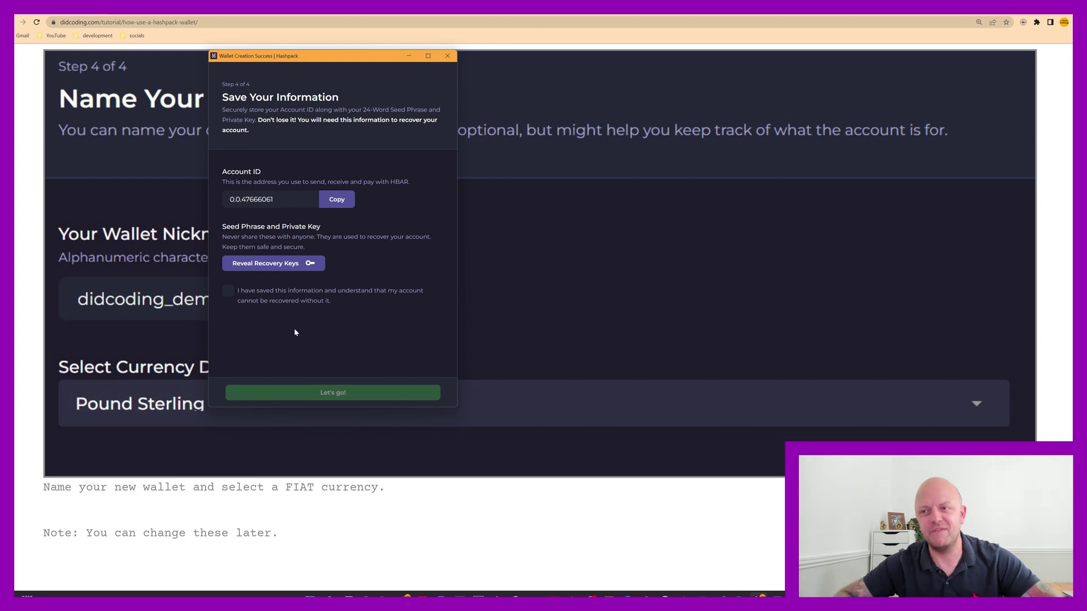
left_click(228, 292)
Step: Enter the new wallet with Let's go and maximize the HashPack window
left_click(339, 396)
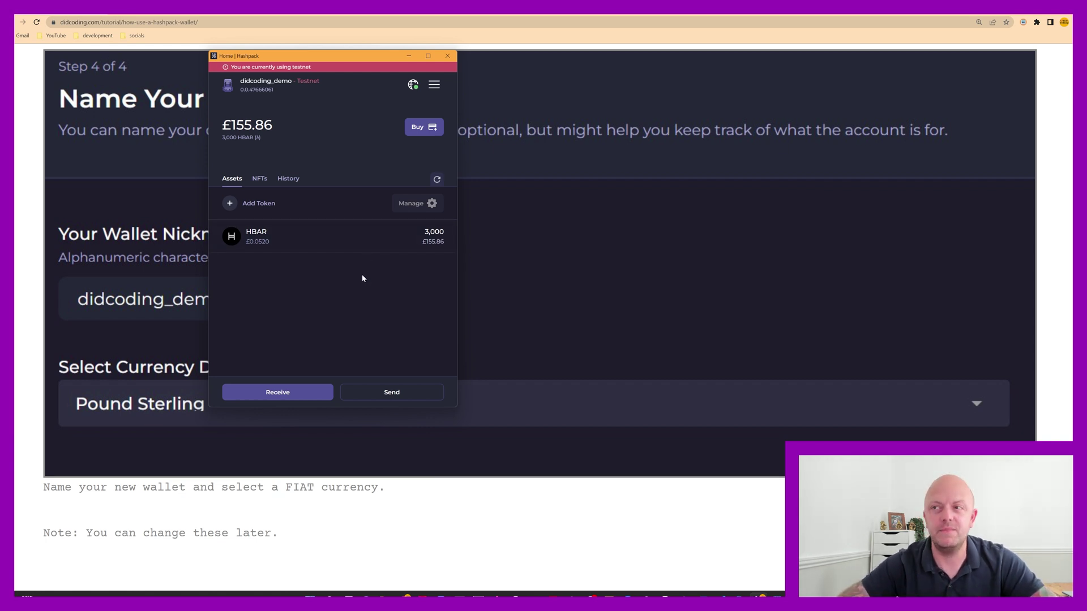
left_click(428, 55)
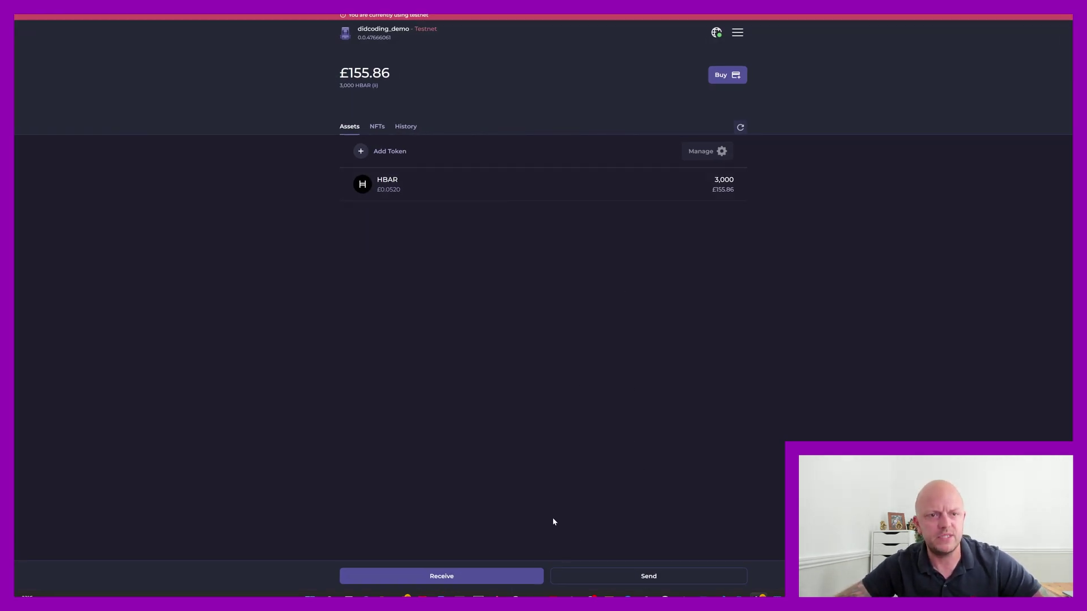
Step: View the HBAR deposit address and QR code, then start a send to a new address
left_click(440, 576)
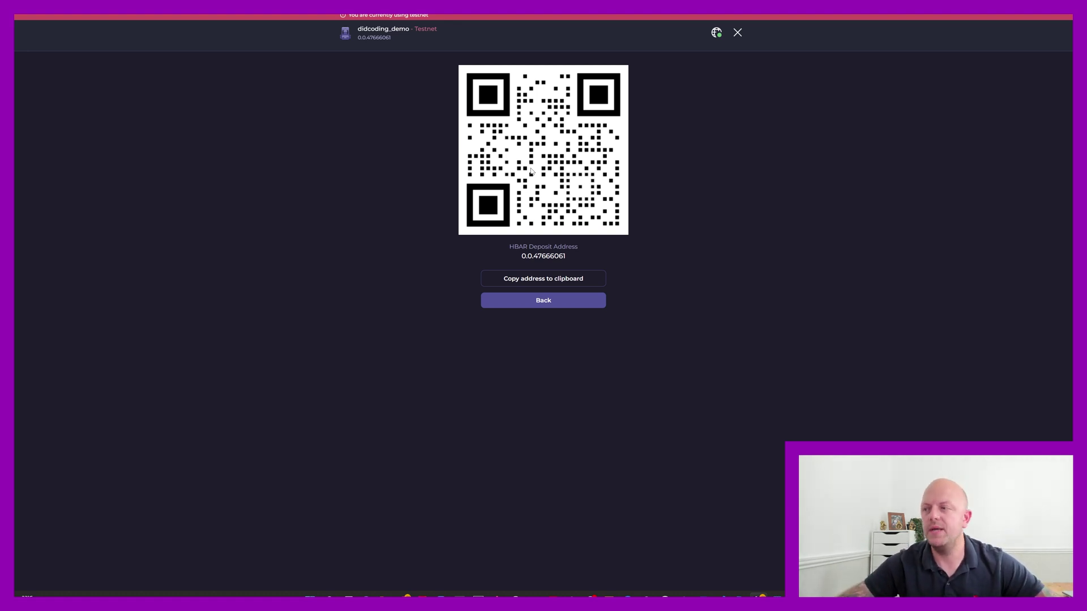
left_click(547, 300)
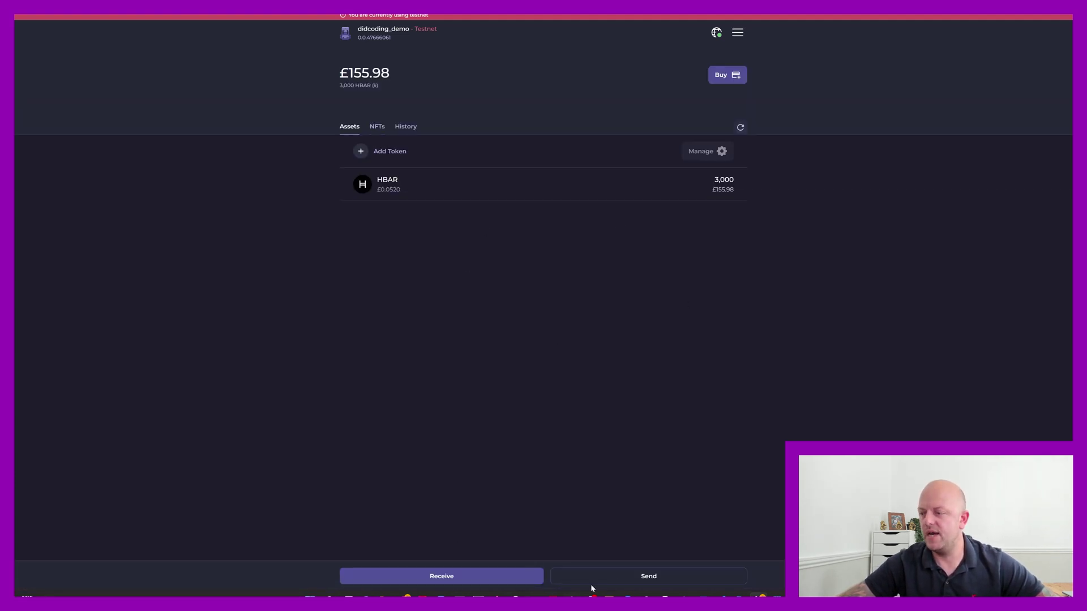
left_click(650, 576)
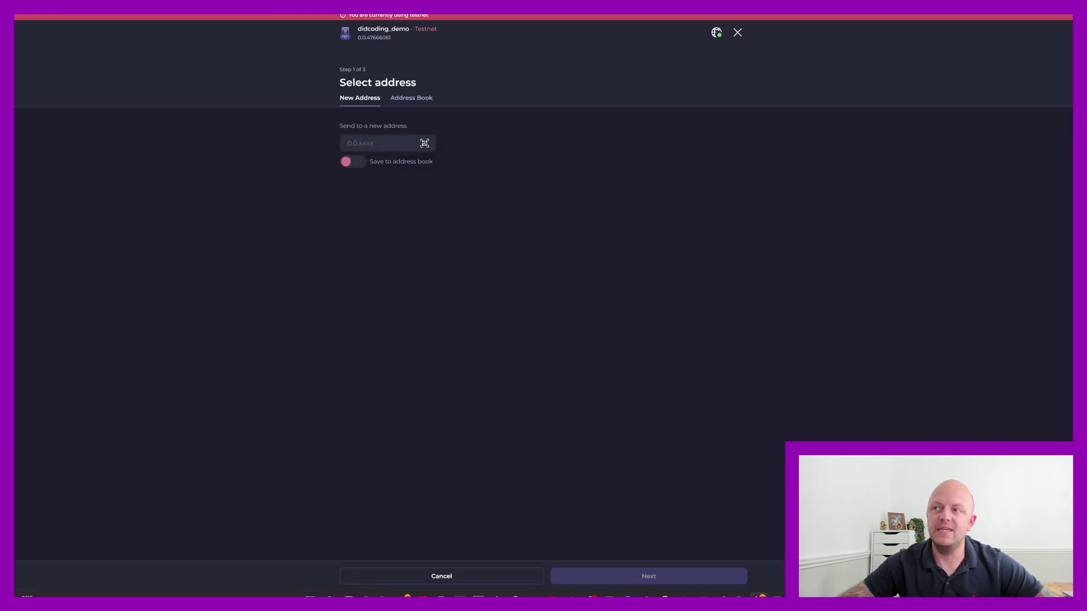
left_click(379, 143)
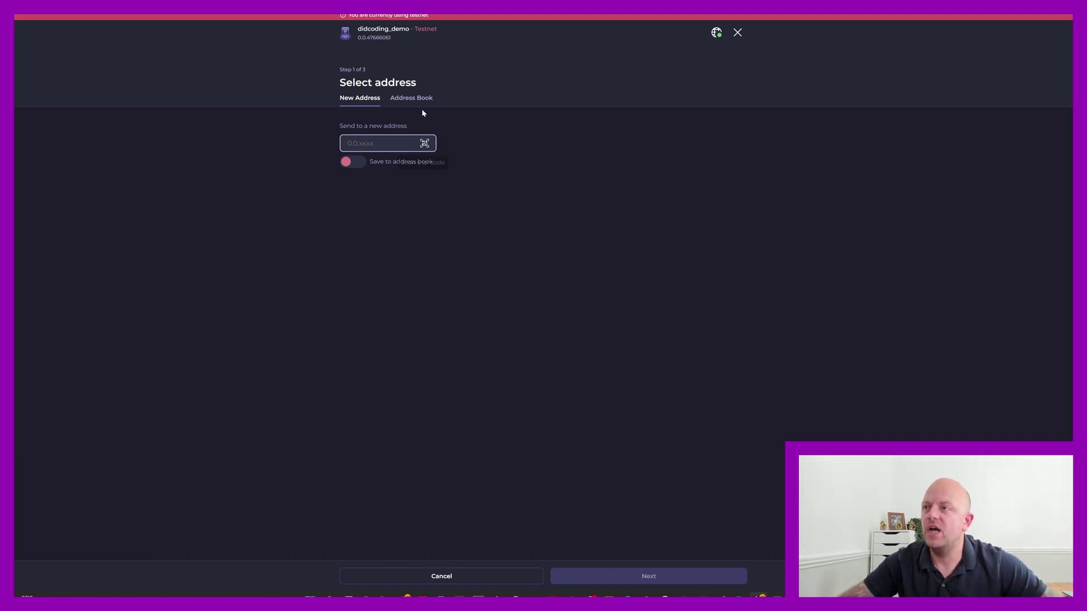
Step: Cancel the send, then browse the empty NFTs list, transaction History and testnet Buy page
left_click(737, 33)
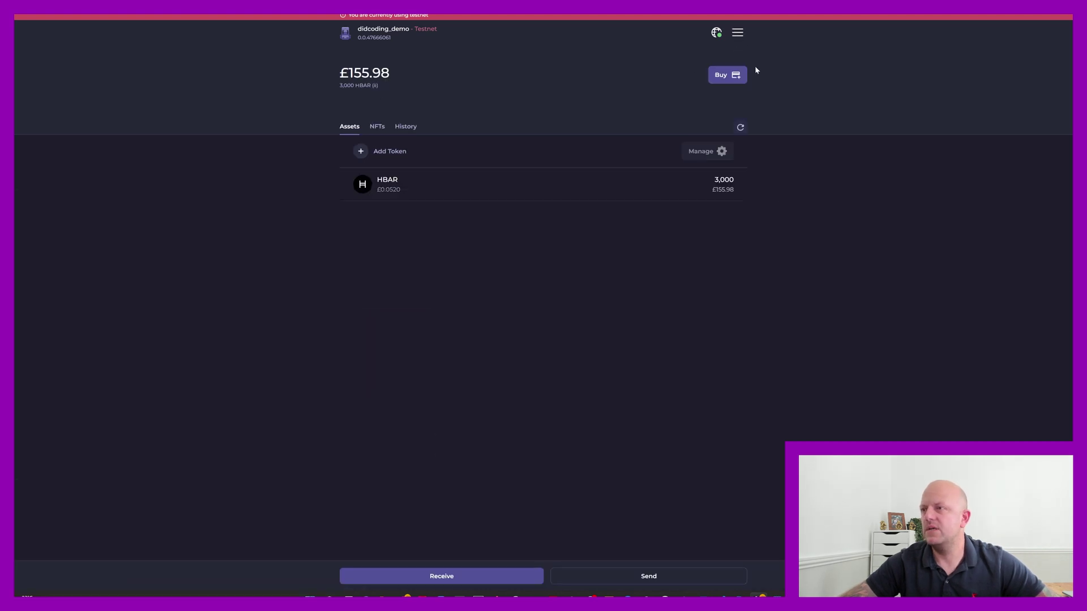
left_click(376, 127)
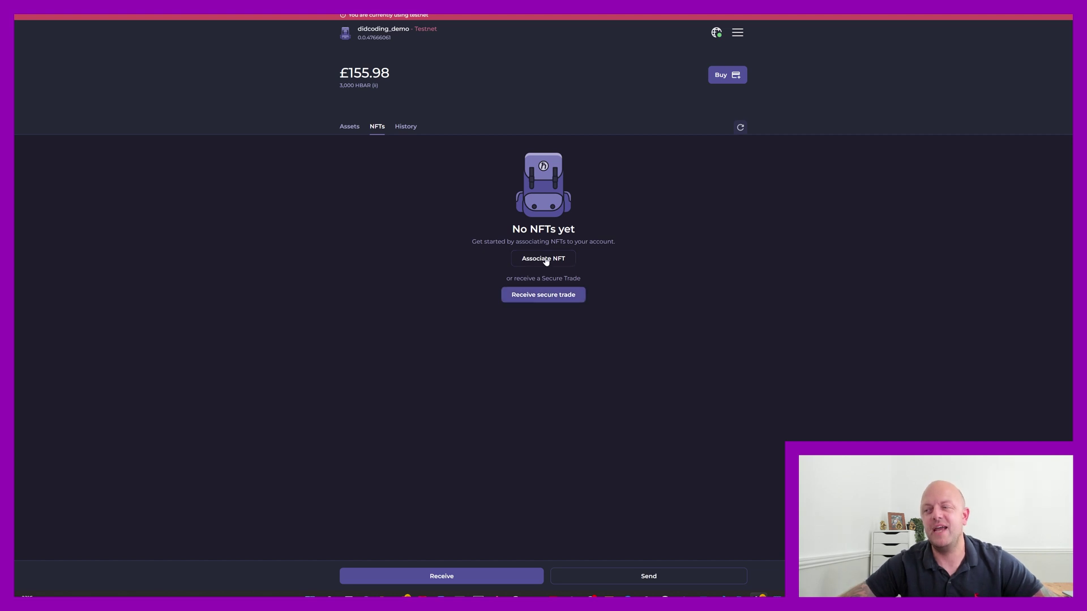
left_click(407, 128)
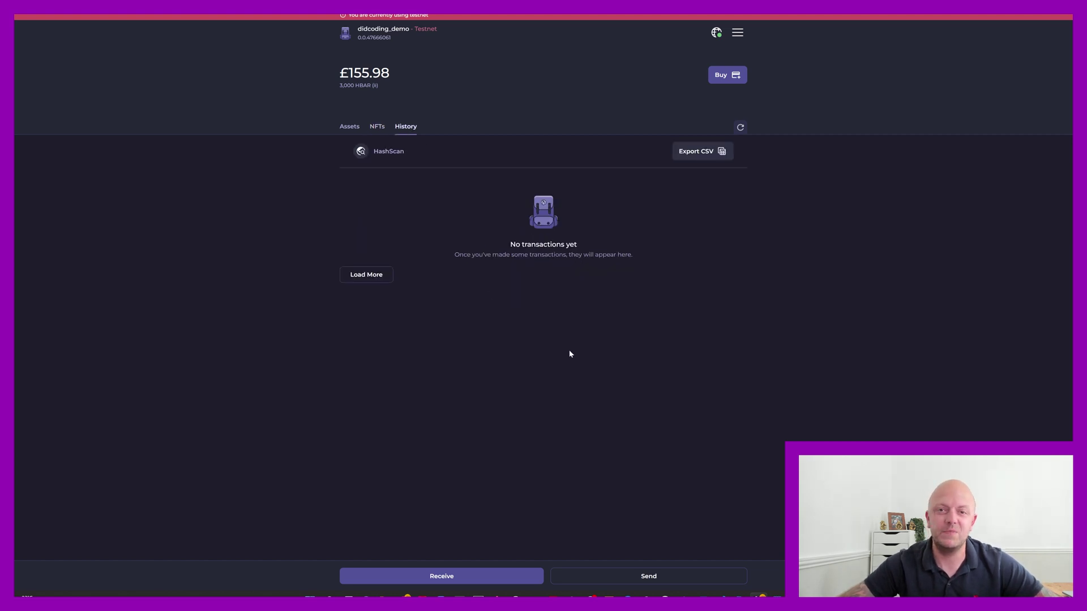
left_click(726, 79)
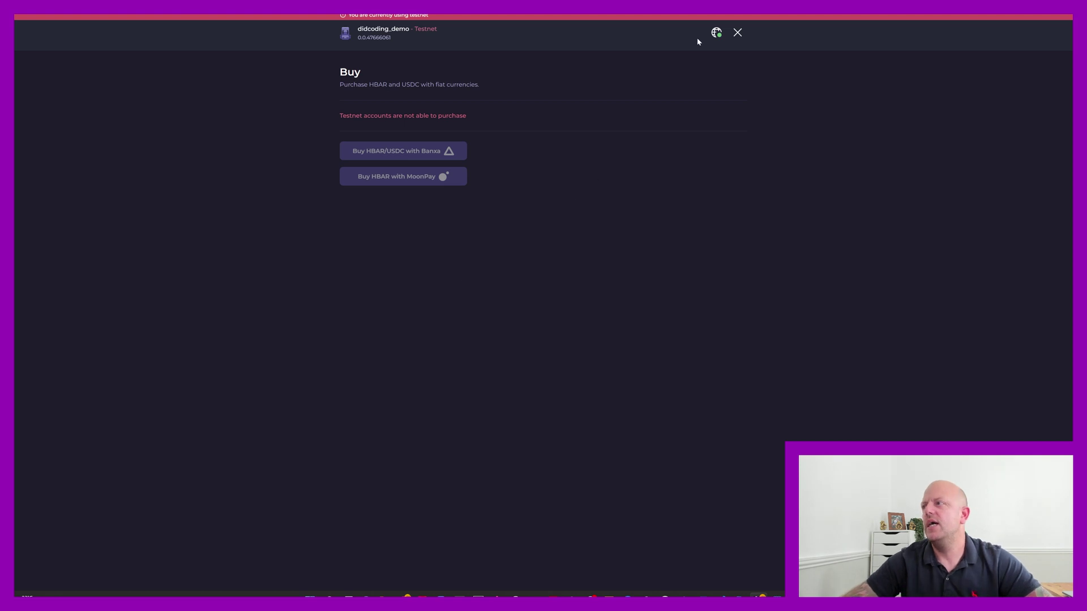
left_click(737, 33)
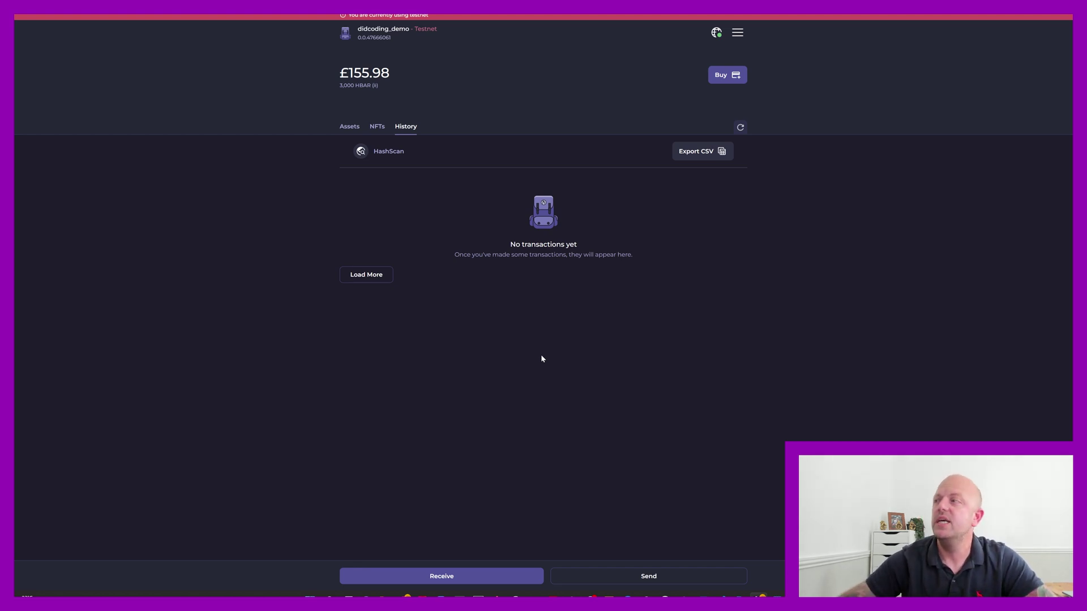
Step: Start a dApp connection from the globe icon, cancel the pairing, and open the main menu
left_click(717, 34)
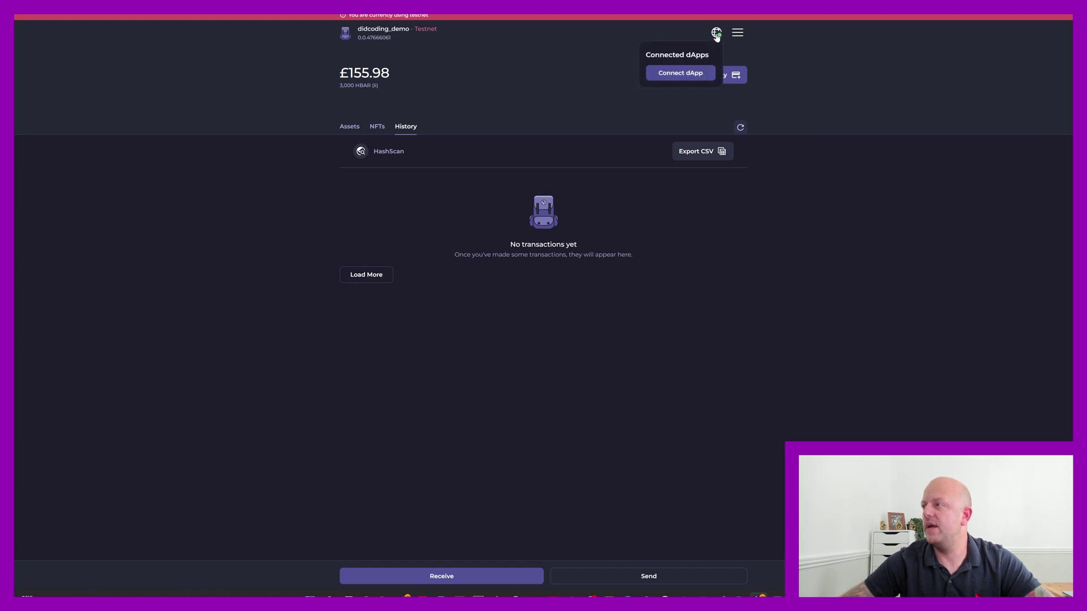
left_click(679, 77)
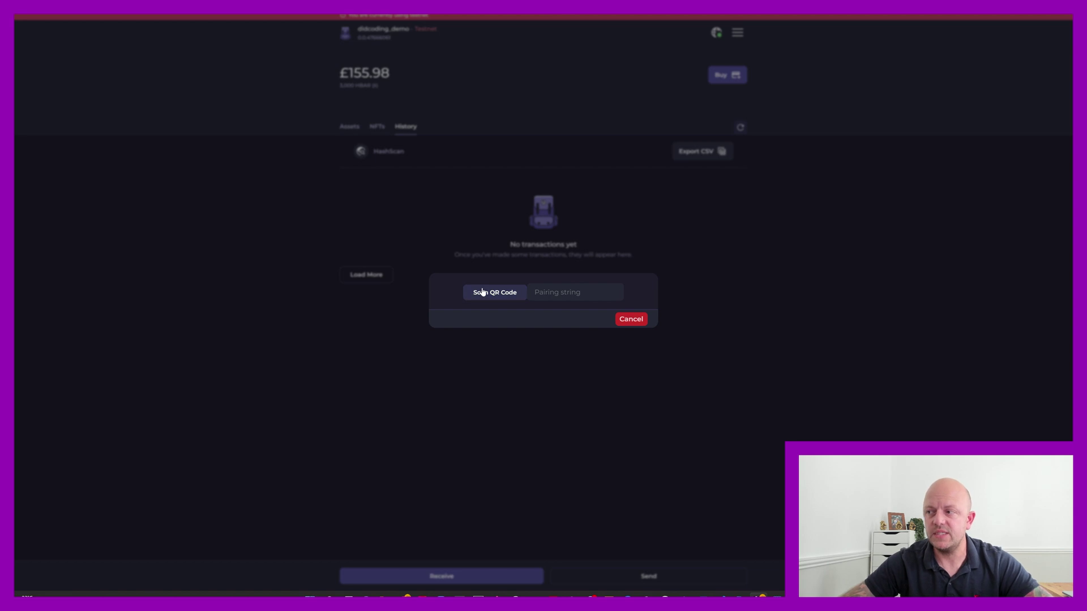
left_click(631, 321)
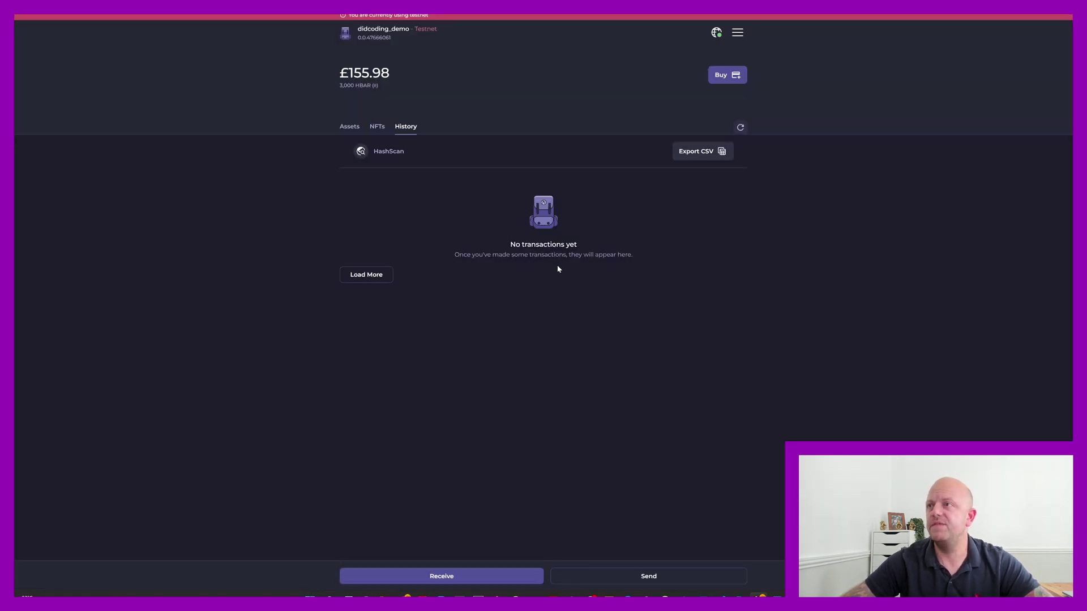
left_click(737, 33)
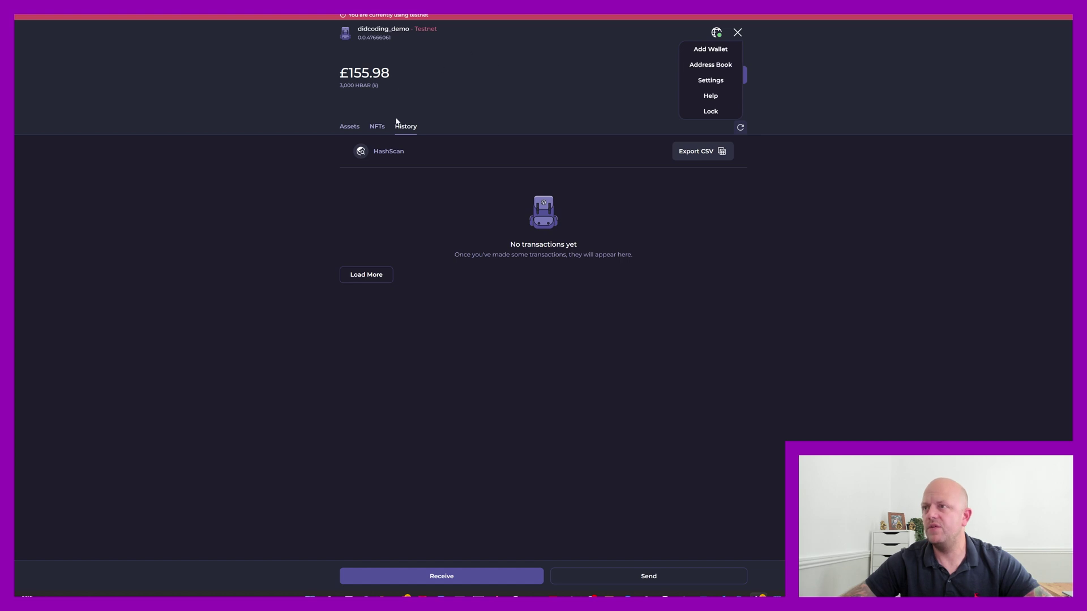
Step: Switch to the Assets list and open the HBAR asset's detail page
left_click(358, 128)
left_click(374, 187)
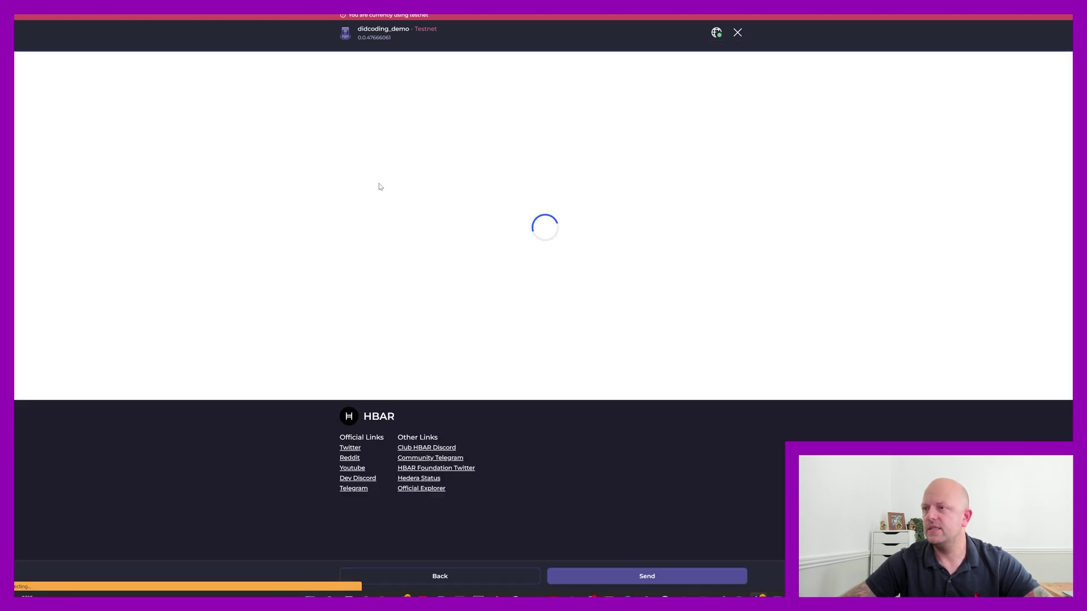